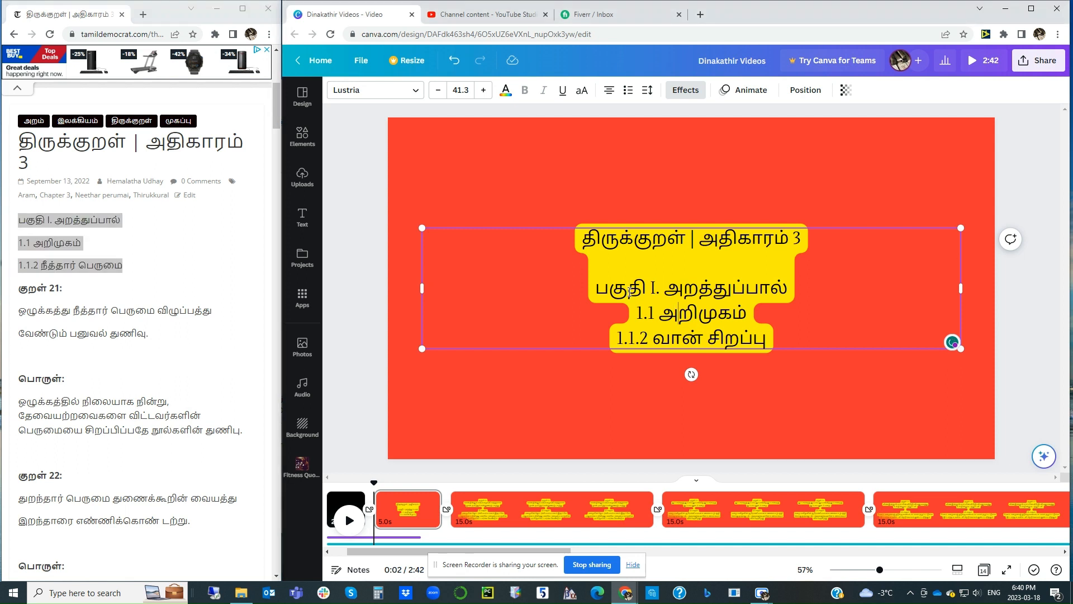
# Replace the three lines under the title slide's heading with the copied "பகுதி I. அறத்துப்பால், 1.1 அறிமுகம், 1.1.2 நீத்தார் பெருமை".
pyautogui.moveTo(599, 288); pyautogui.dragTo(773, 339)
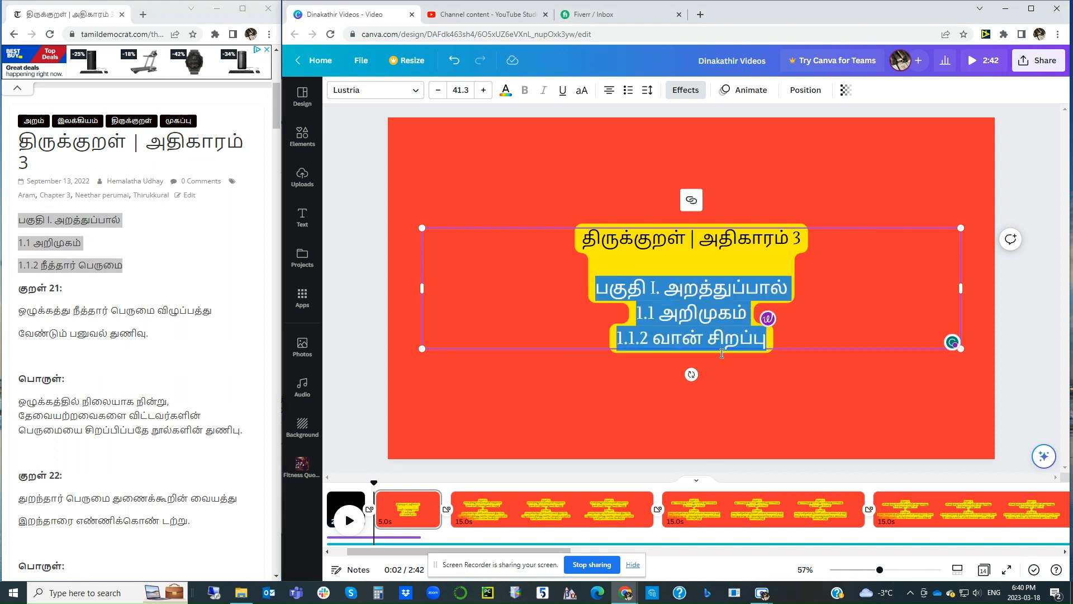
pyautogui.hotkey('ctrl', 'v')
pyautogui.press('BackSpace')
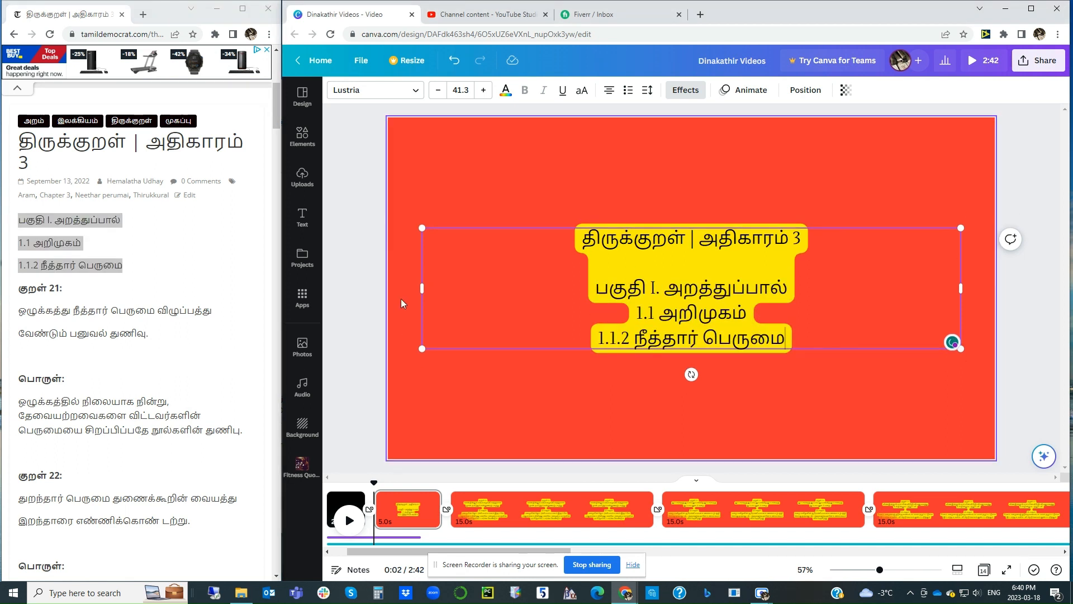
pyautogui.click(350, 287)
# Copy குறள் 21 with its பொருள் from the article and paste it over the குறள் 11 text on the following slide.
pyautogui.scroll(-1, 350, 287)
pyautogui.moveTo(18, 288); pyautogui.dragTo(248, 436)
pyautogui.hotkey('ctrl', 'c')
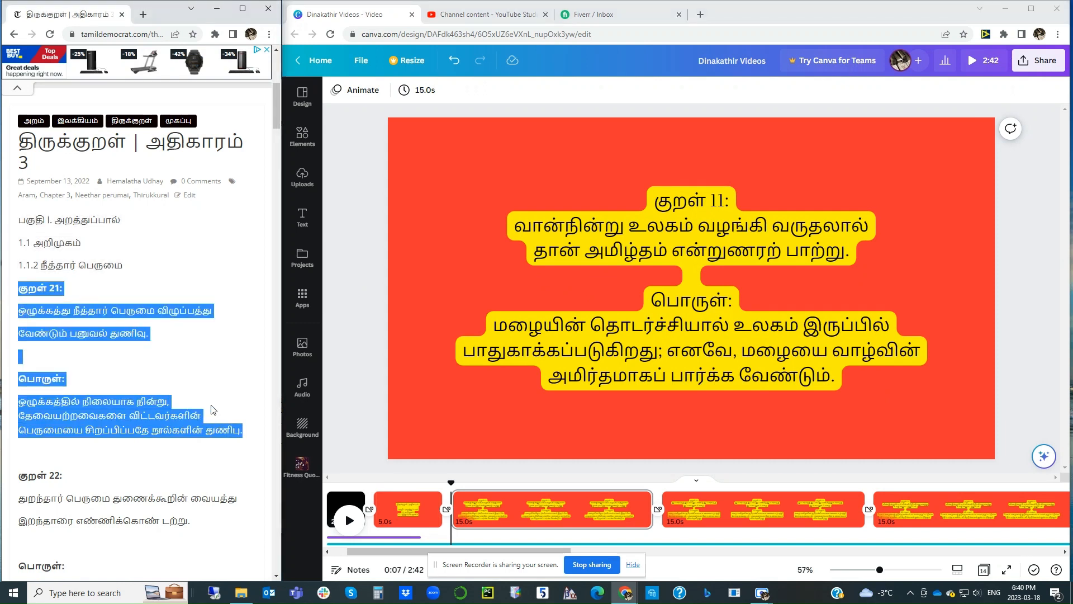
pyautogui.click(696, 294)
pyautogui.hotkey('ctrl', 'a')
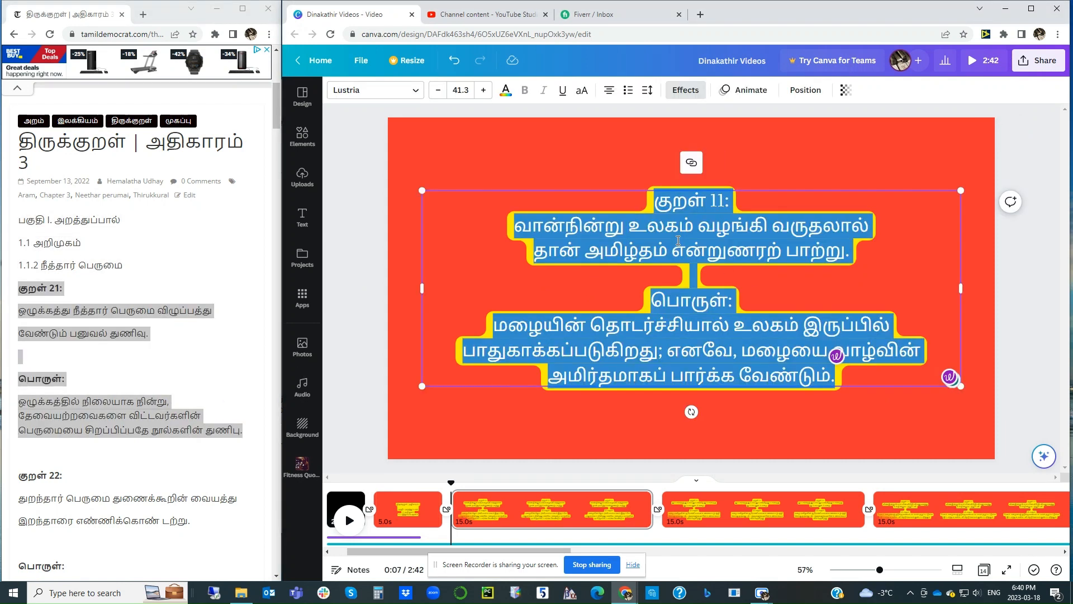
pyautogui.hotkey('ctrl', 'v')
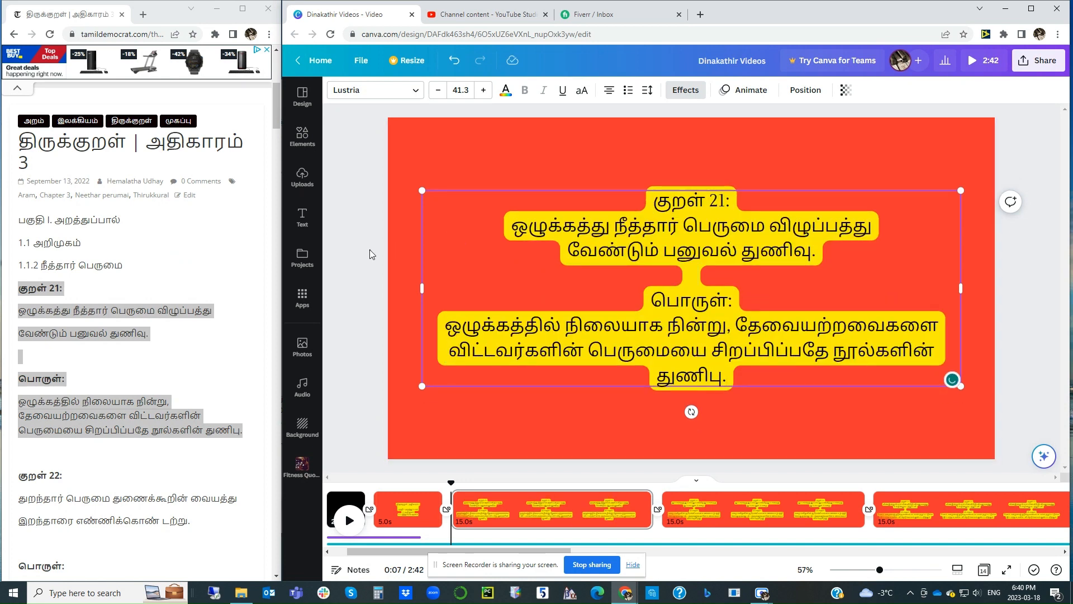
pyautogui.click(370, 249)
# Copy குறள் 22 with its பொருள் from the article and replace the whole குறள் 12 slide text with it.
pyautogui.scroll(-1, 370, 249)
pyautogui.click(116, 370)
pyautogui.scroll(-3, 96, 354)
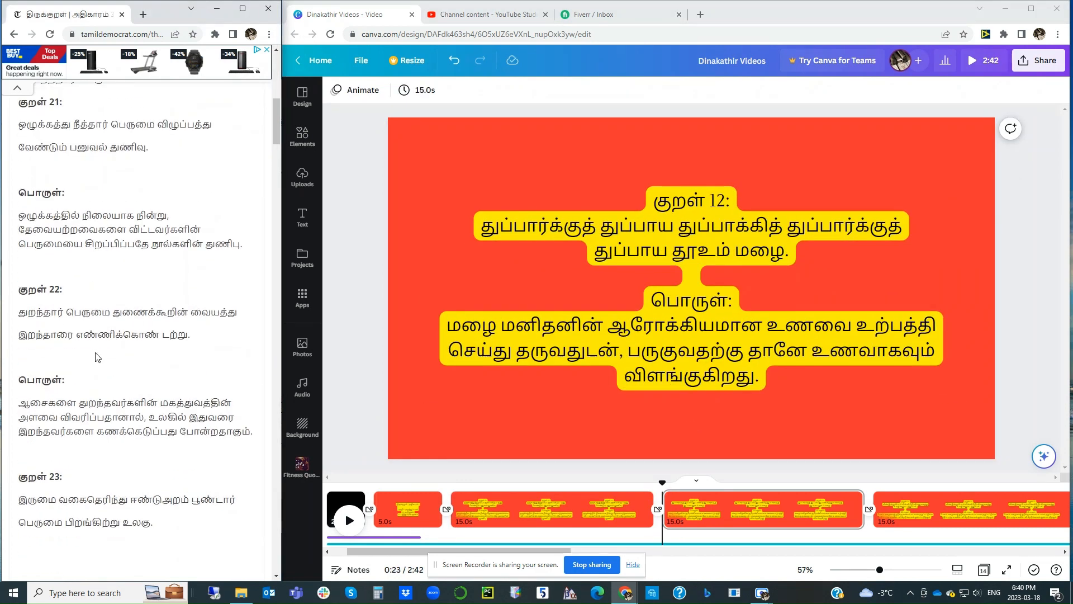
pyautogui.moveTo(17, 290); pyautogui.dragTo(259, 435)
pyautogui.hotkey('ctrl', 'c')
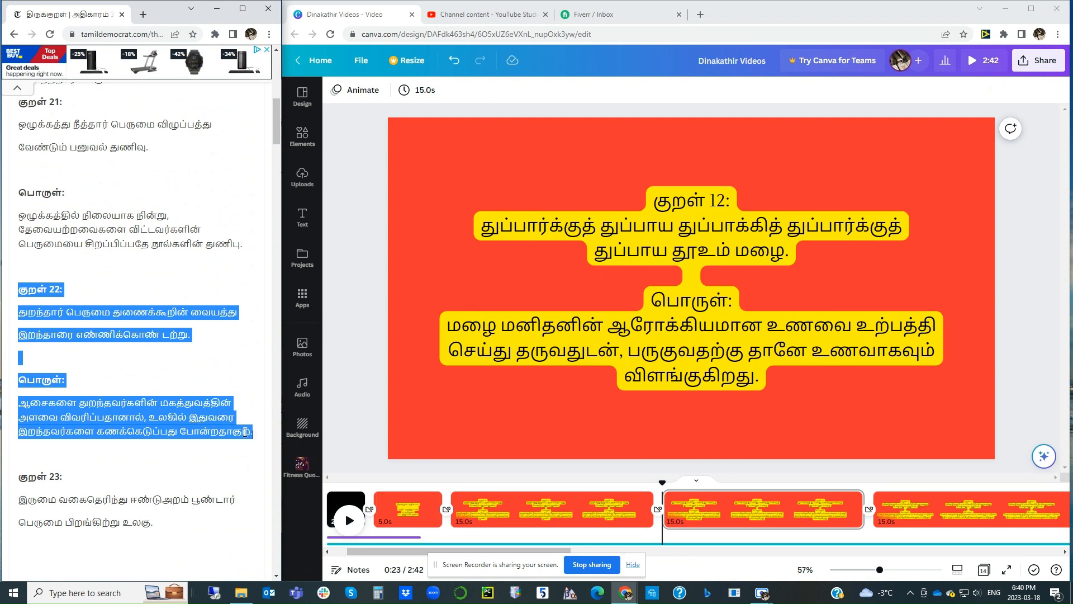
pyautogui.click(663, 262)
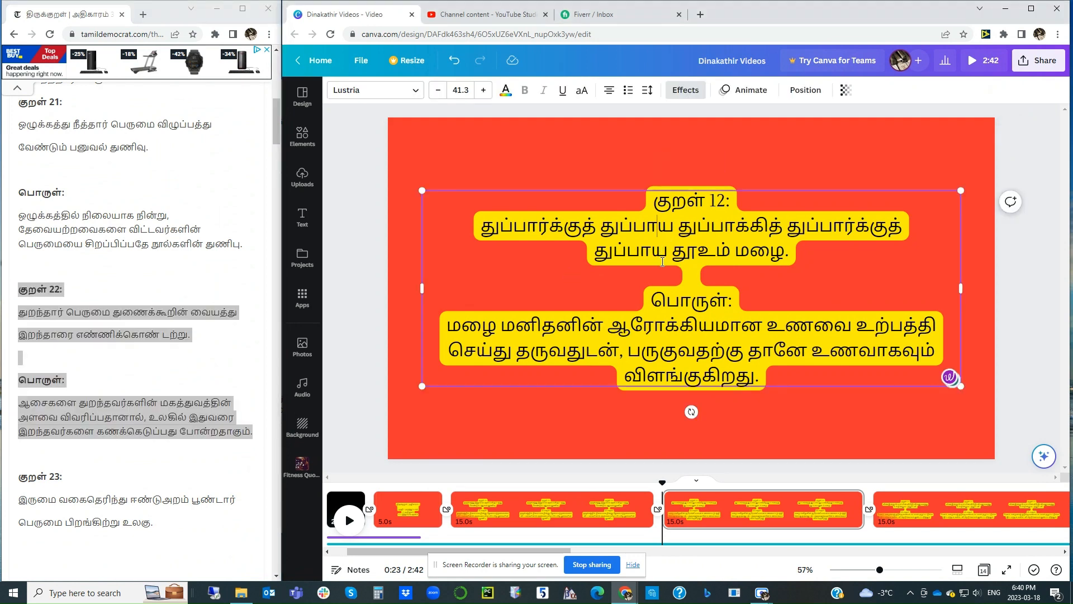
pyautogui.click(662, 262)
pyautogui.hotkey('ctrl', 'v')
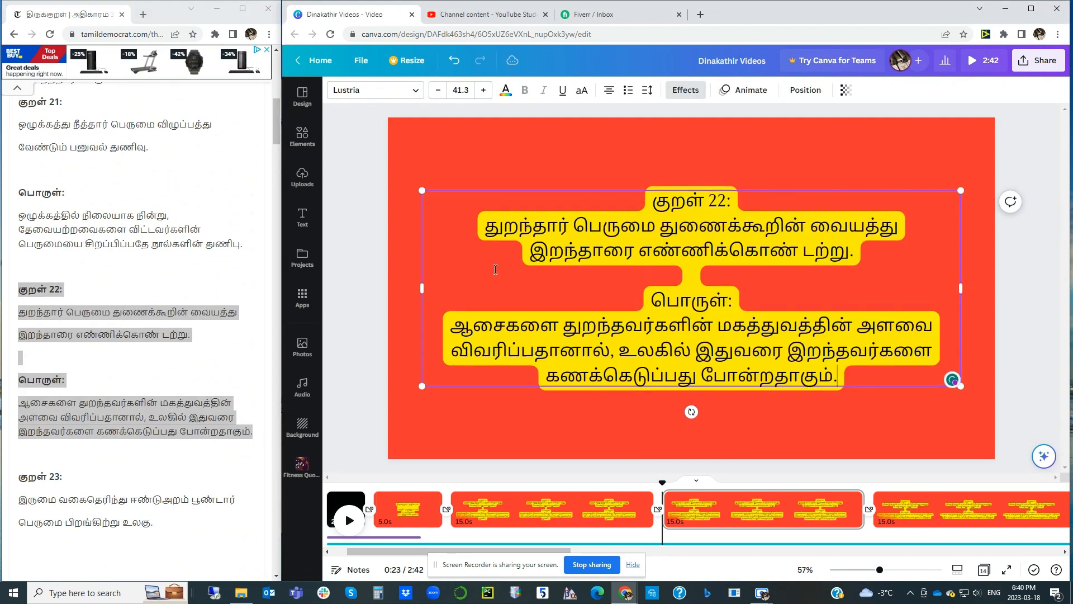
pyautogui.click(365, 254)
# Copy குறள் 23 with its பொருள் from the article and replace the whole குறள் 13 slide text with it.
pyautogui.scroll(-1, 365, 255)
pyautogui.scroll(-3, 69, 359)
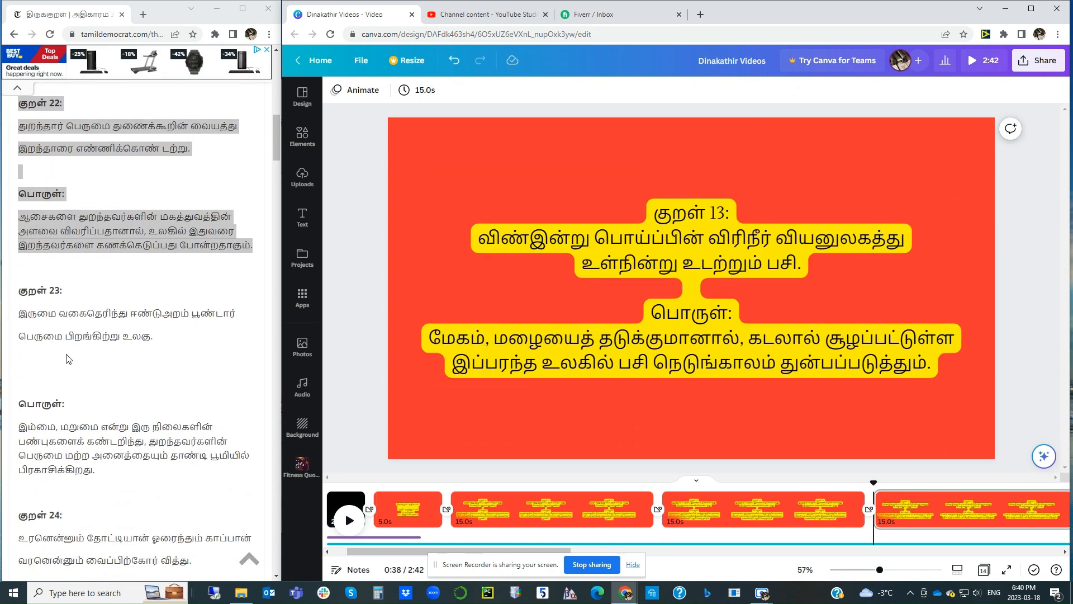
pyautogui.moveTo(13, 297); pyautogui.dragTo(104, 478)
pyautogui.hotkey('ctrl', 'c')
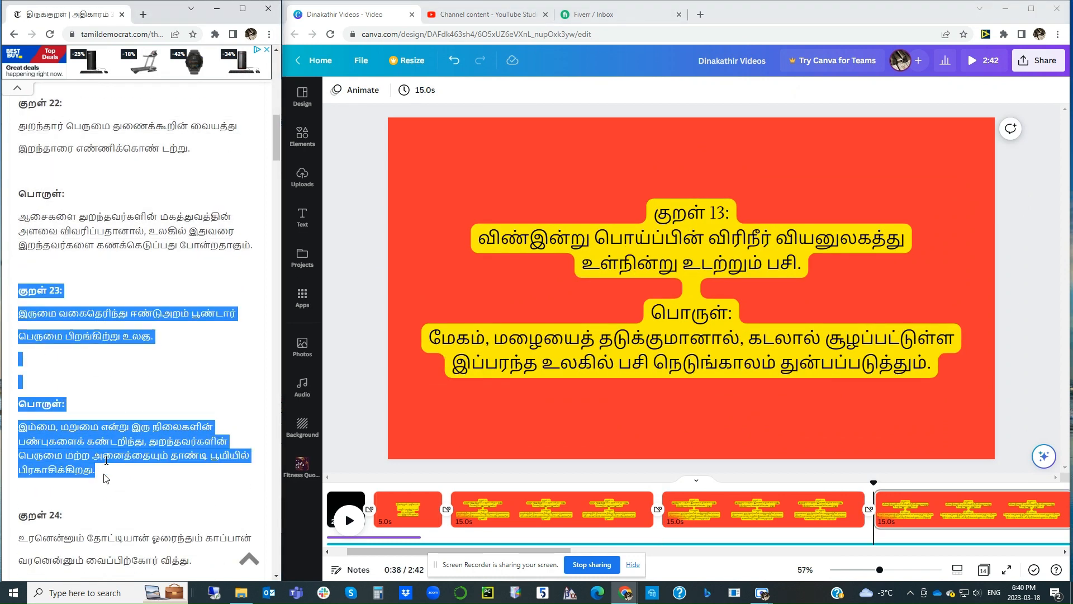
pyautogui.click(674, 245)
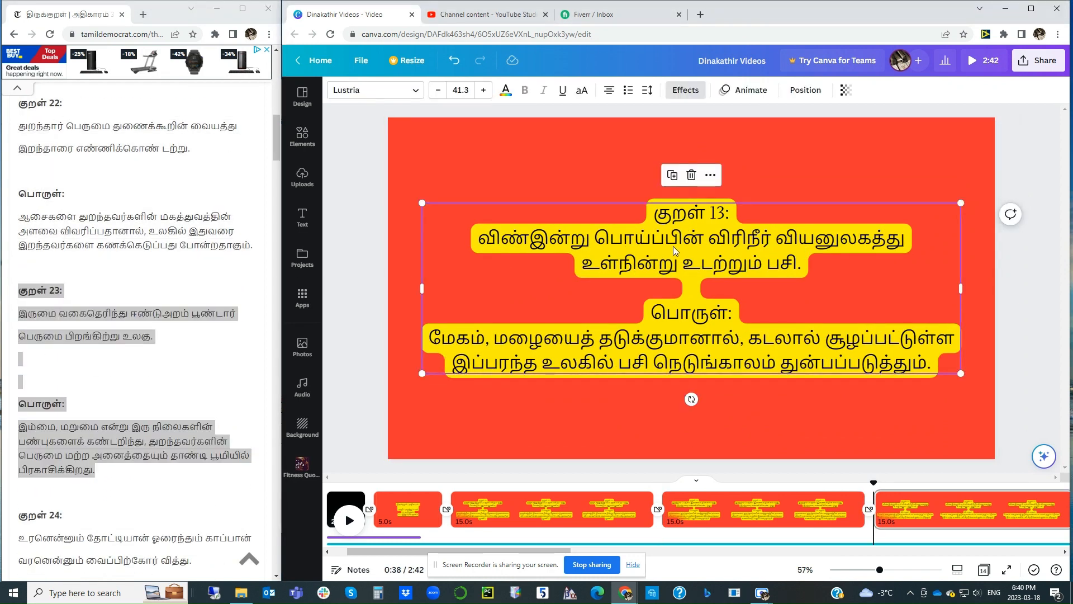
pyautogui.hotkey('ctrl', 'a')
pyautogui.hotkey('ctrl', 'v')
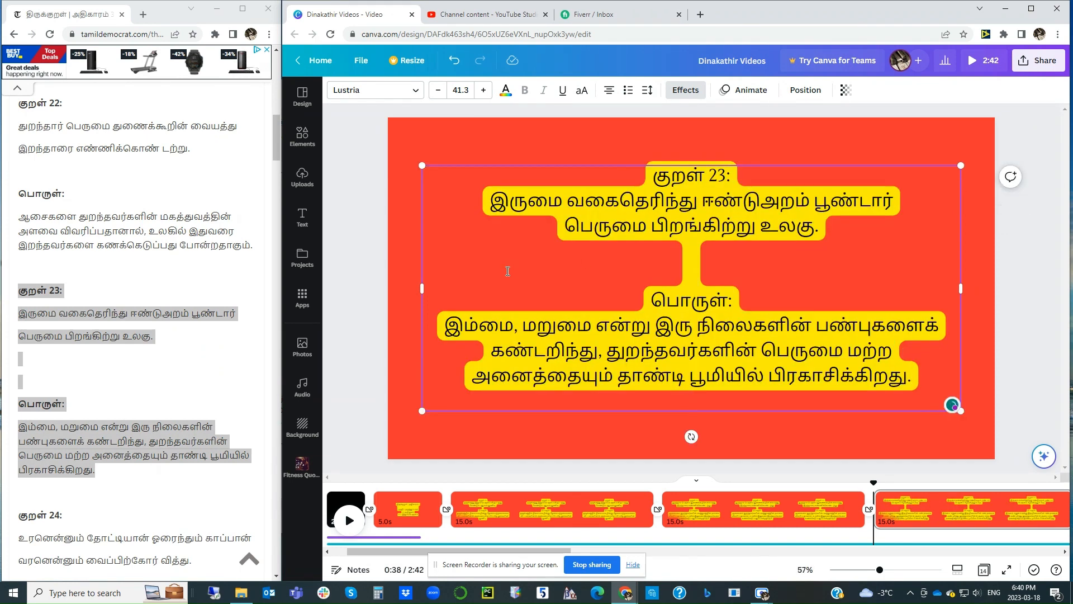
pyautogui.click(371, 265)
# Copy குறள் 24 with its பொருள் from the article and replace the whole குறள் 14 slide text with it.
pyautogui.scroll(-2, 329, 342)
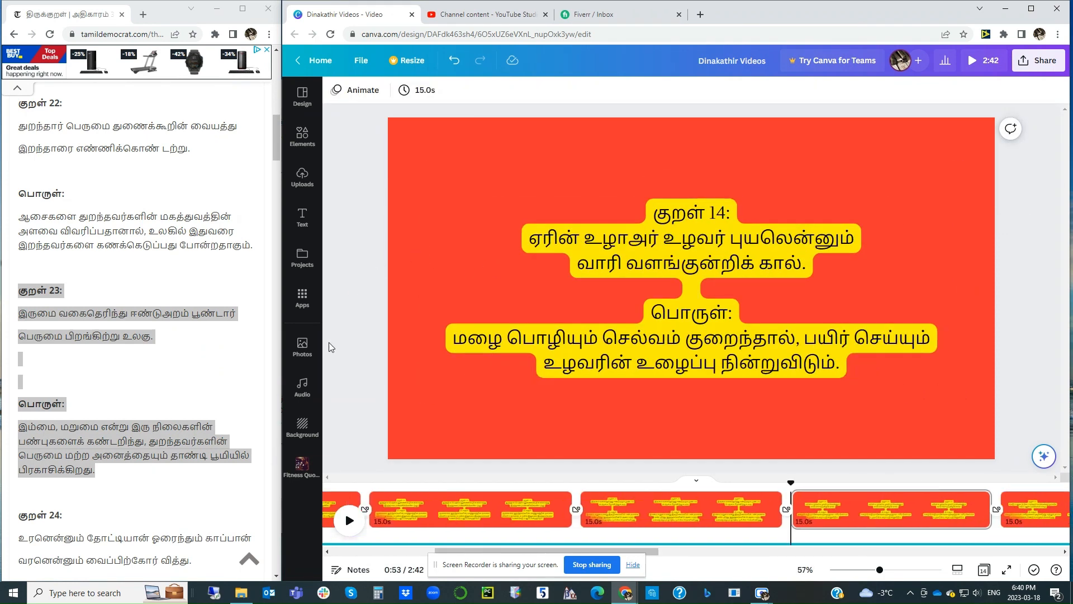
pyautogui.scroll(-3, 140, 418)
pyautogui.moveTo(26, 334); pyautogui.dragTo(142, 482)
pyautogui.hotkey('ctrl', 'c')
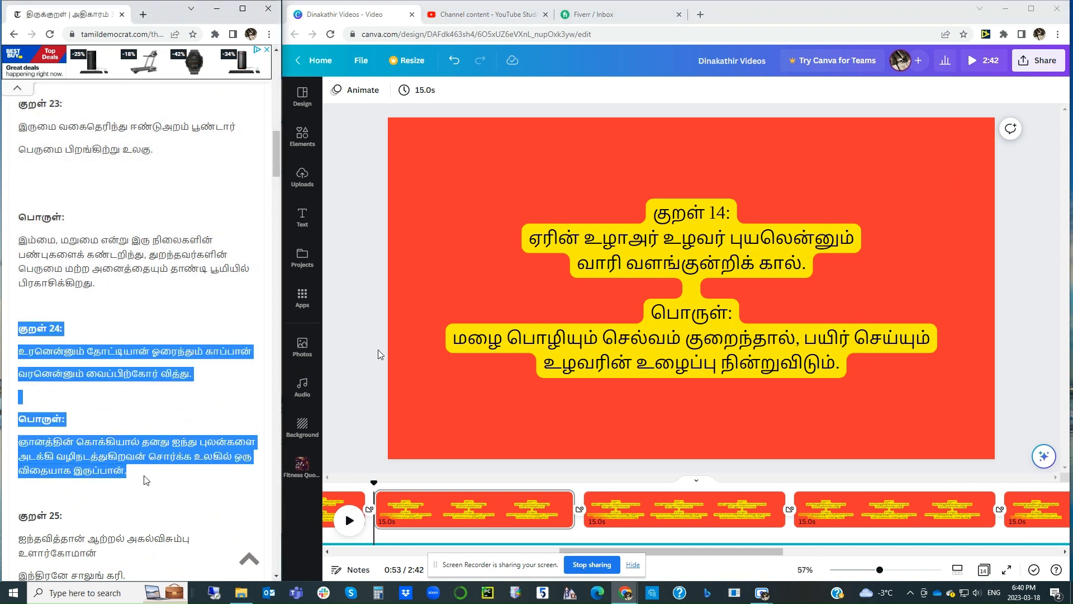
pyautogui.click(685, 246)
pyautogui.click(685, 245)
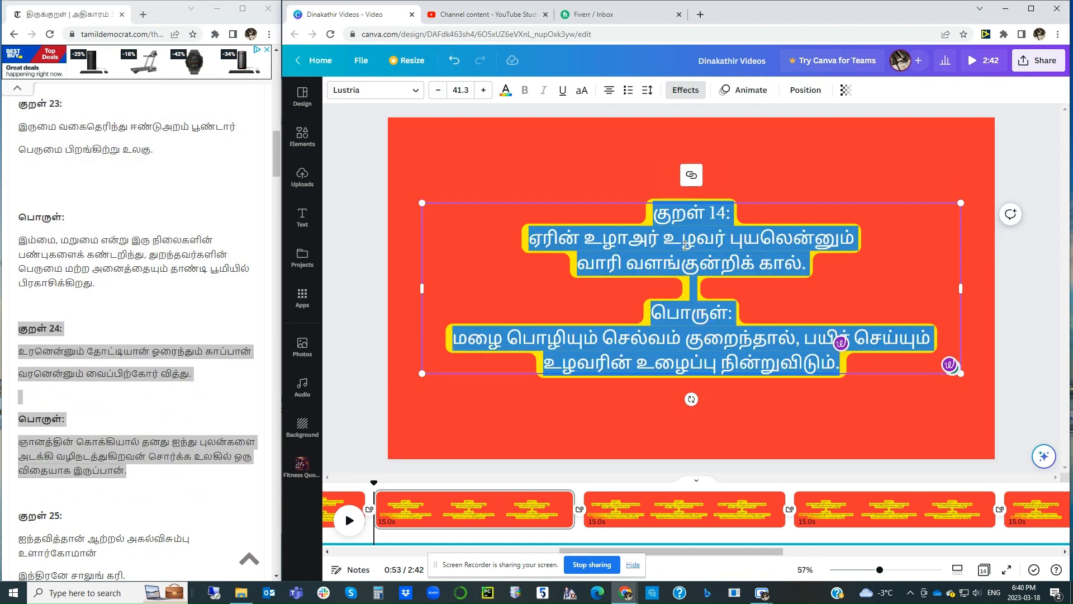
pyautogui.hotkey('ctrl', 'v')
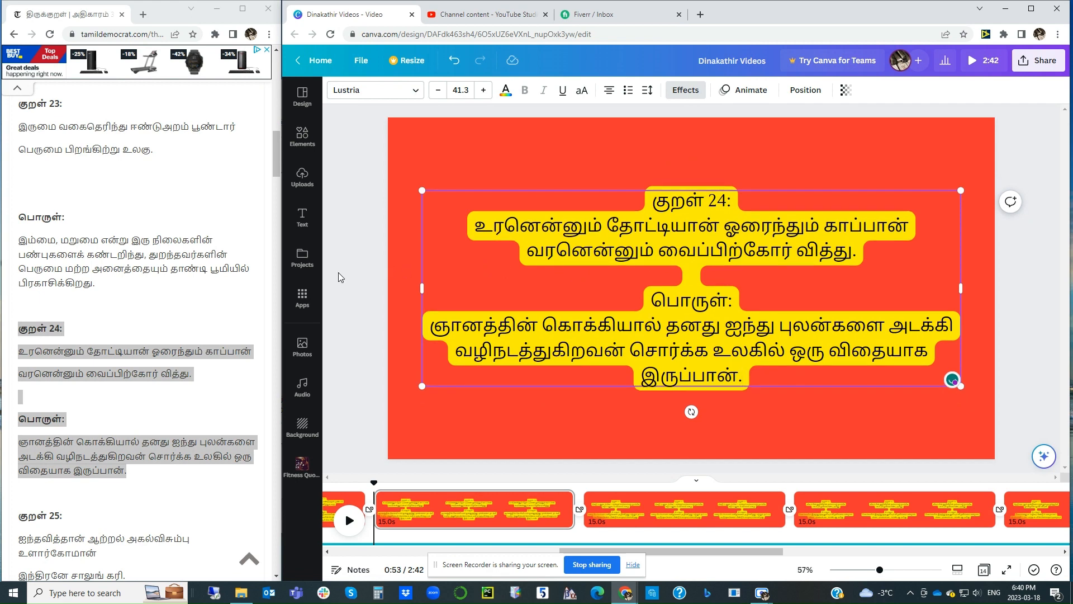
pyautogui.click(340, 273)
# Copy குறள் 25 with its பொருள் from the article and replace the whole குறள் 15 slide text with it.
pyautogui.scroll(-1, 341, 273)
pyautogui.click(193, 427)
pyautogui.scroll(-3, 114, 373)
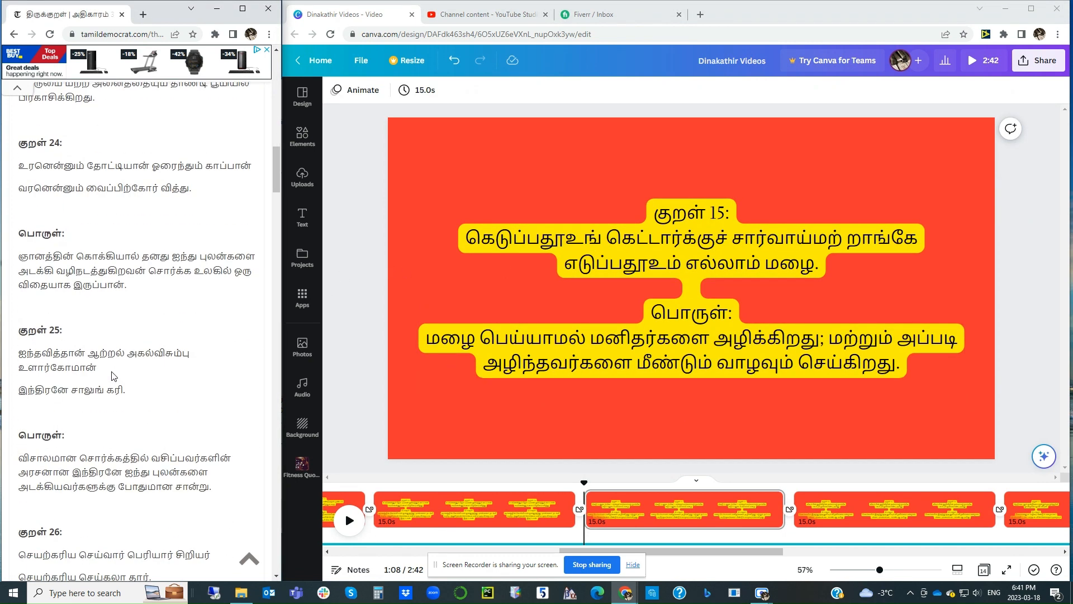
pyautogui.moveTo(36, 351); pyautogui.dragTo(28, 330)
pyautogui.hotkey('ctrl', 'c')
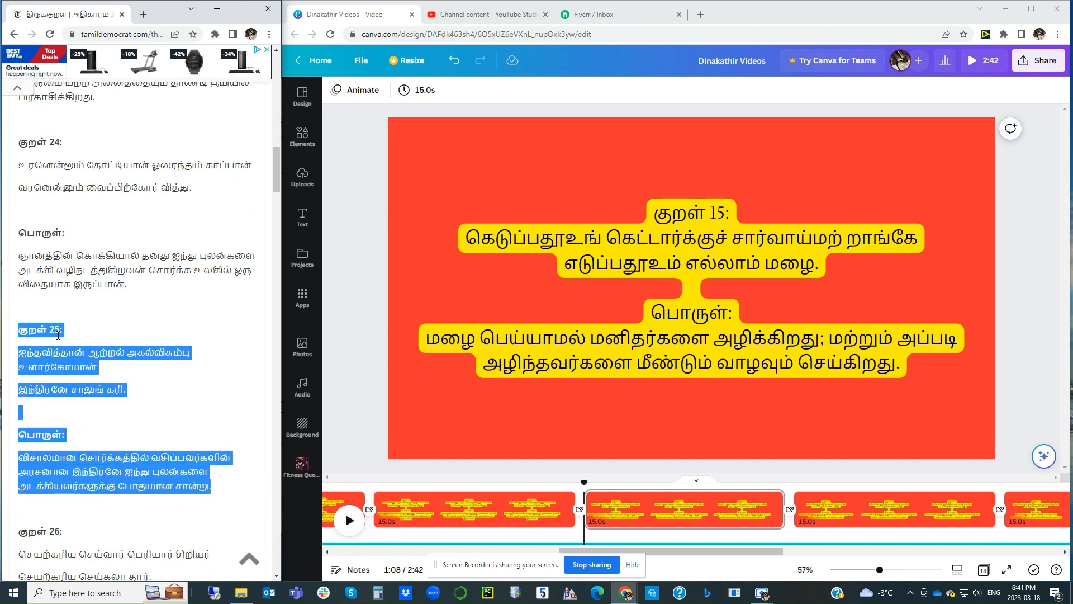
pyautogui.click(672, 265)
pyautogui.click(671, 266)
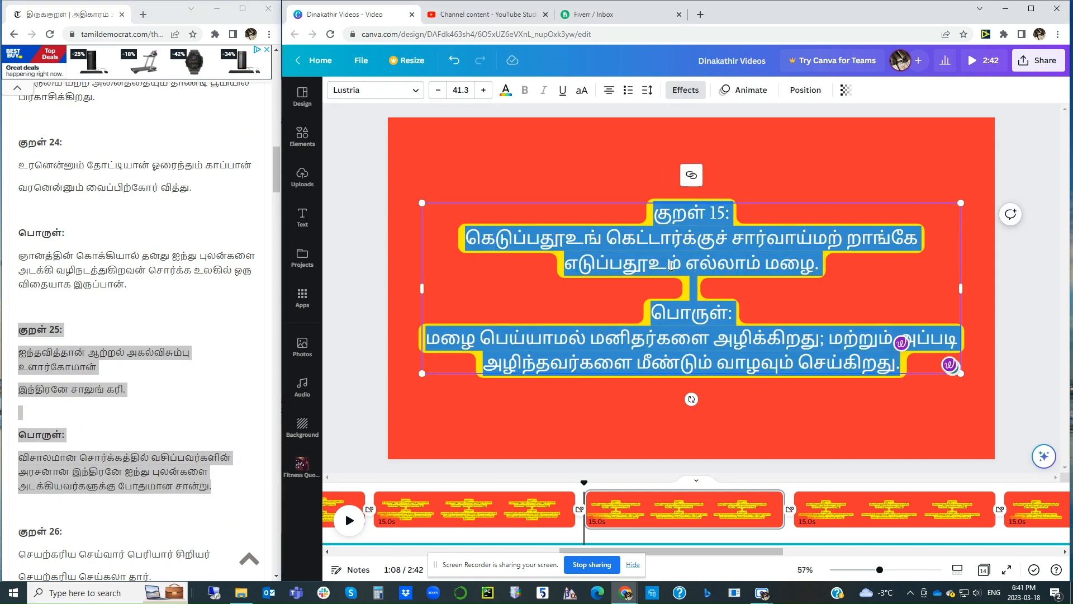
pyautogui.hotkey('ctrl', 'v')
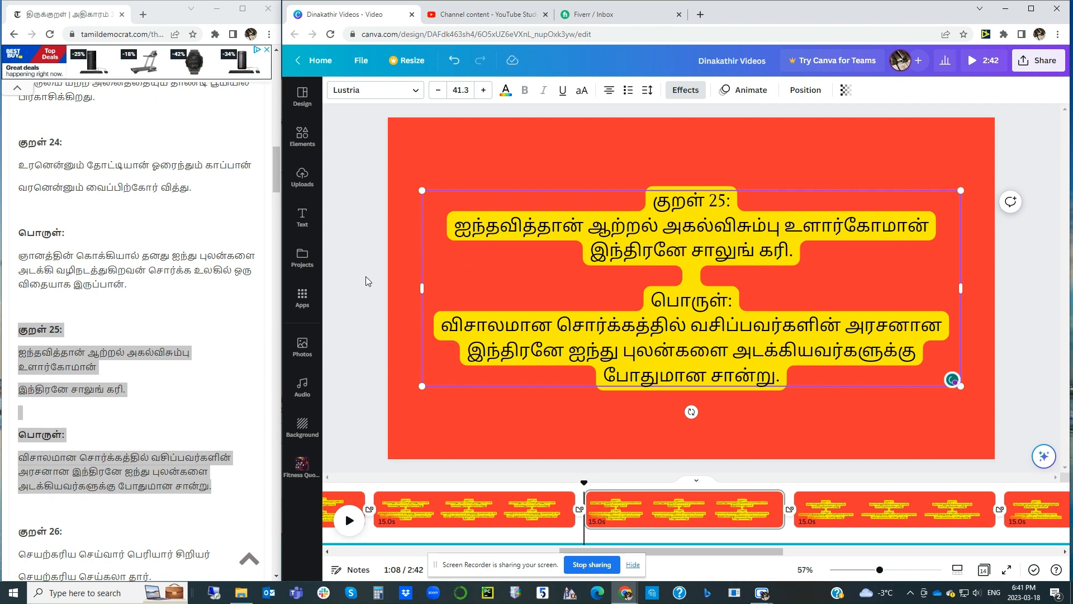
pyautogui.click(365, 276)
# Replace the குறள் 16 slide text with குறள் 26 and its பொருள் from the article, deleting the surplus blank lines.
pyautogui.scroll(-2, 366, 276)
pyautogui.scroll(-3, 122, 399)
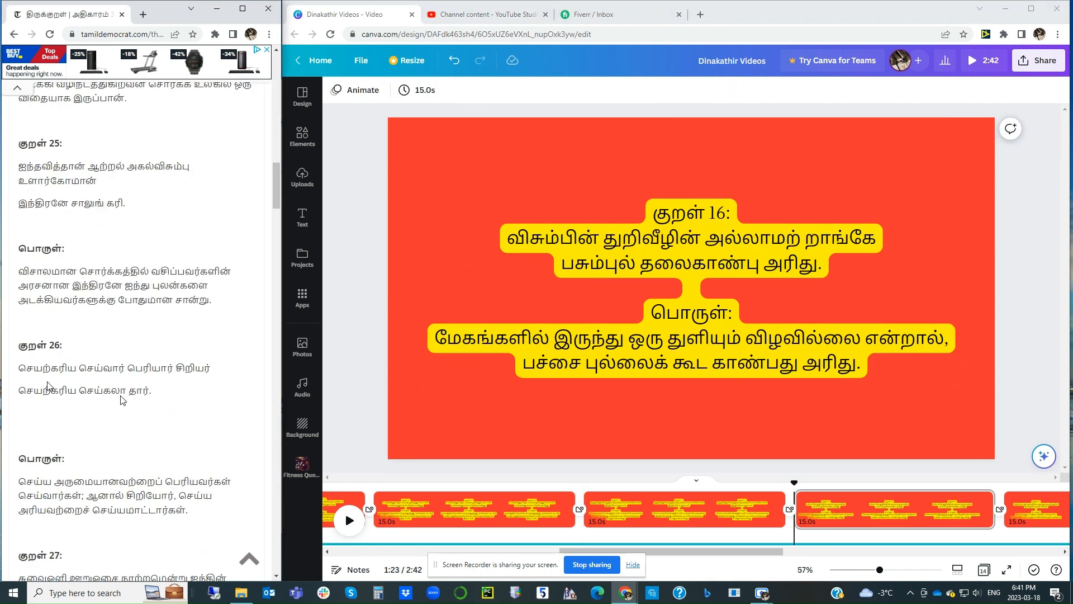
pyautogui.moveTo(20, 344); pyautogui.dragTo(201, 521)
pyautogui.hotkey('ctrl', 'c')
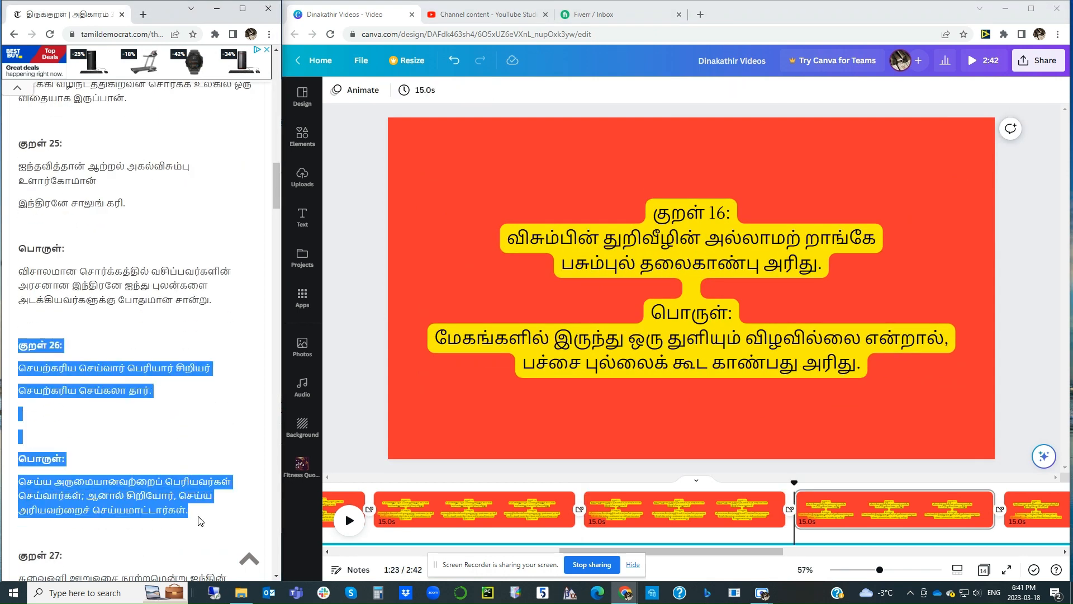
pyautogui.doubleClick(653, 274)
pyautogui.hotkey('ctrl', 'a')
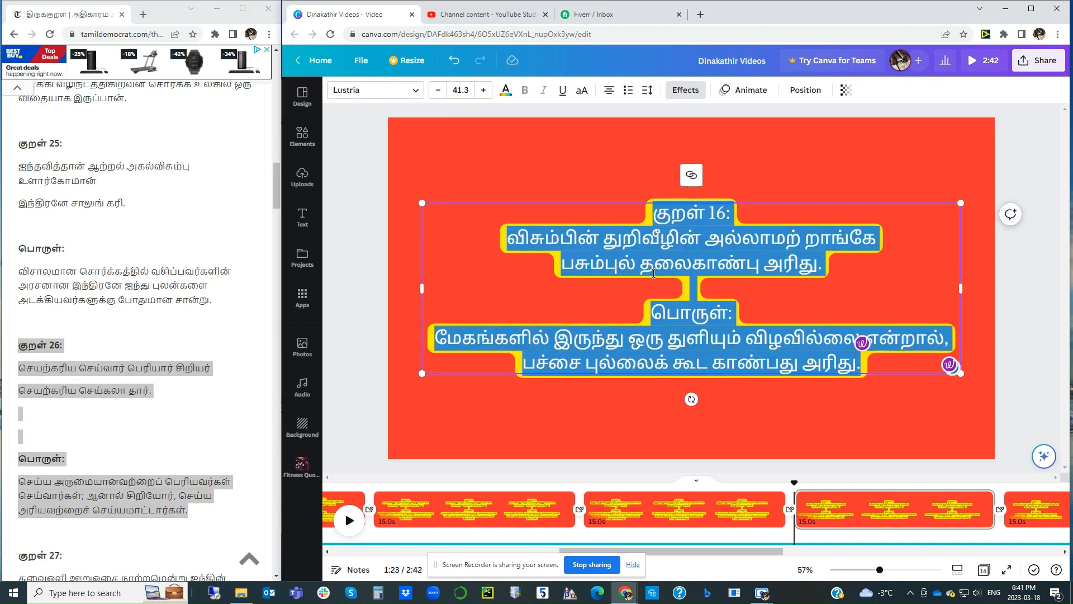
pyautogui.hotkey('ctrl', 'v')
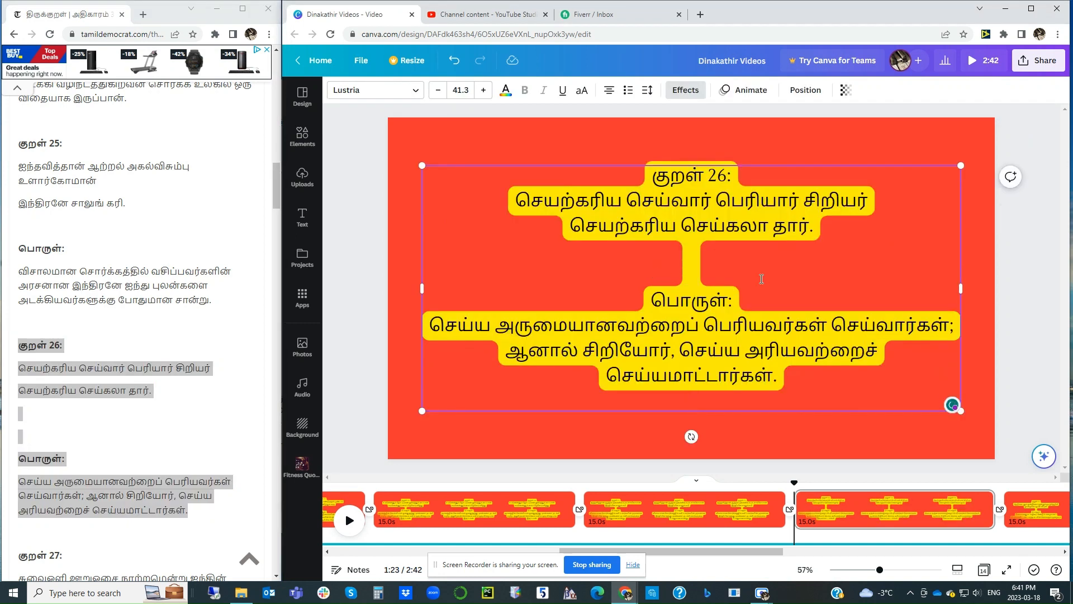
pyautogui.press('BackSpace')
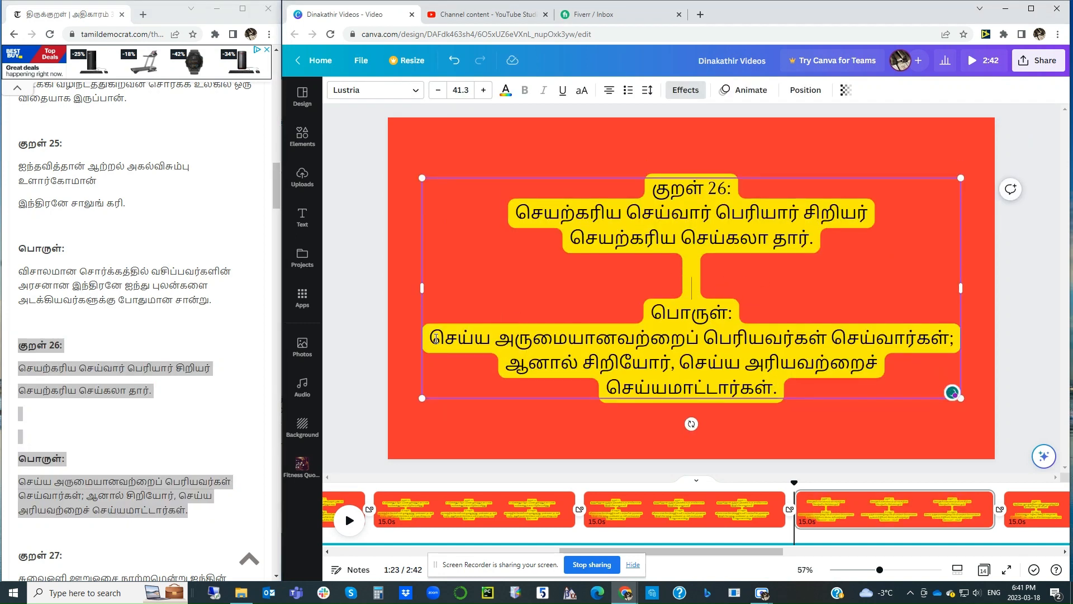
pyautogui.press('BackSpace')
pyautogui.click(363, 302)
# Copy குறள் 27 with its பொருள் from the article and replace the whole குறள் 17 slide text with it.
pyautogui.scroll(-1, 363, 302)
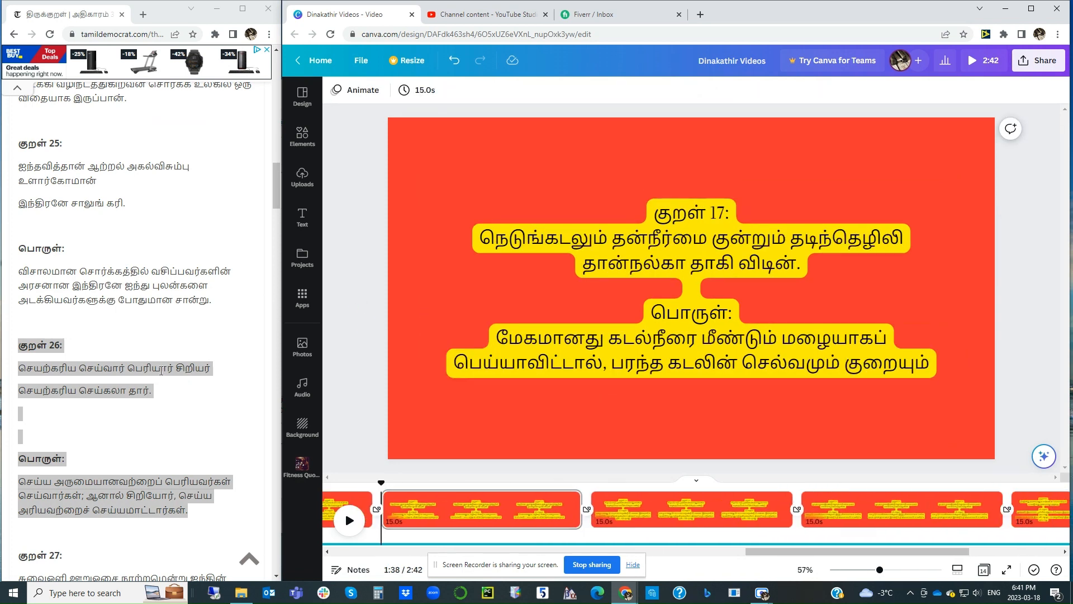
pyautogui.click(162, 373)
pyautogui.scroll(-3, 162, 373)
pyautogui.scroll(-3, 149, 378)
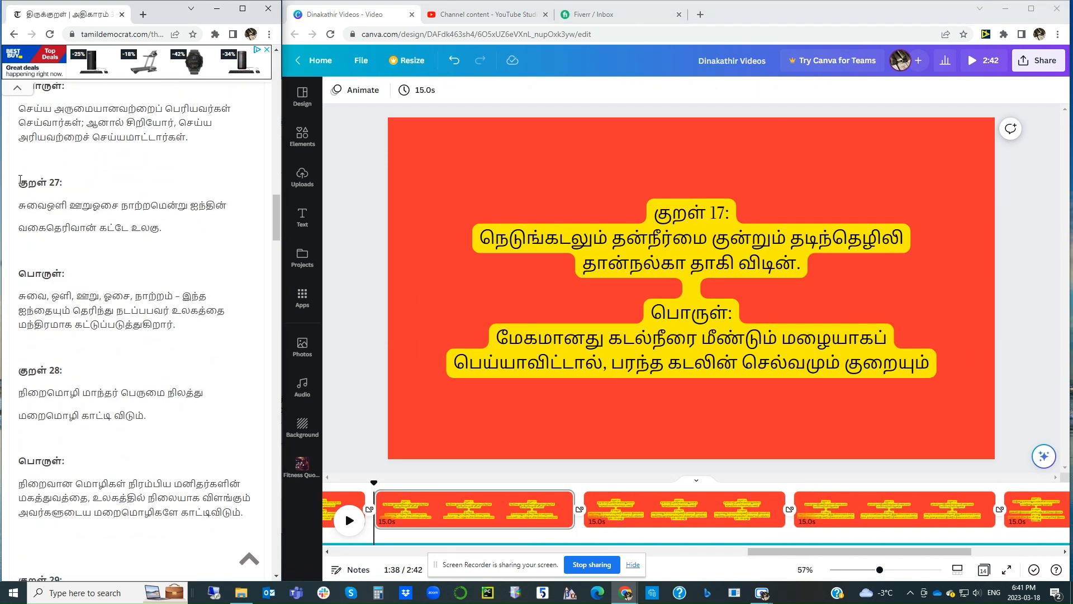
pyautogui.moveTo(20, 179); pyautogui.dragTo(194, 333)
pyautogui.hotkey('ctrl', 'c')
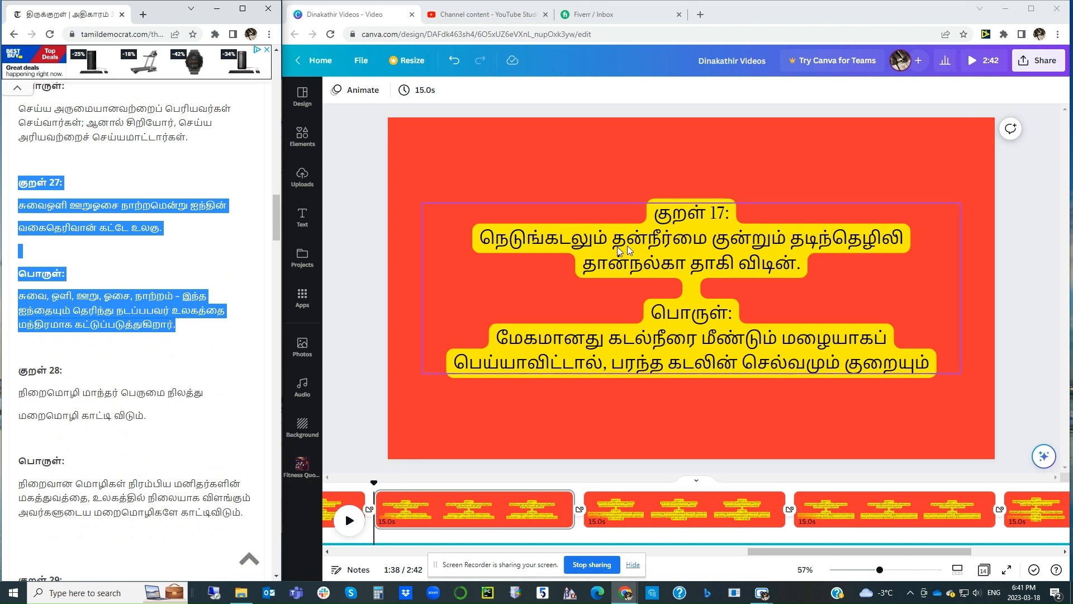
pyautogui.click(687, 264)
pyautogui.click(687, 264)
pyautogui.hotkey('ctrl', 'v')
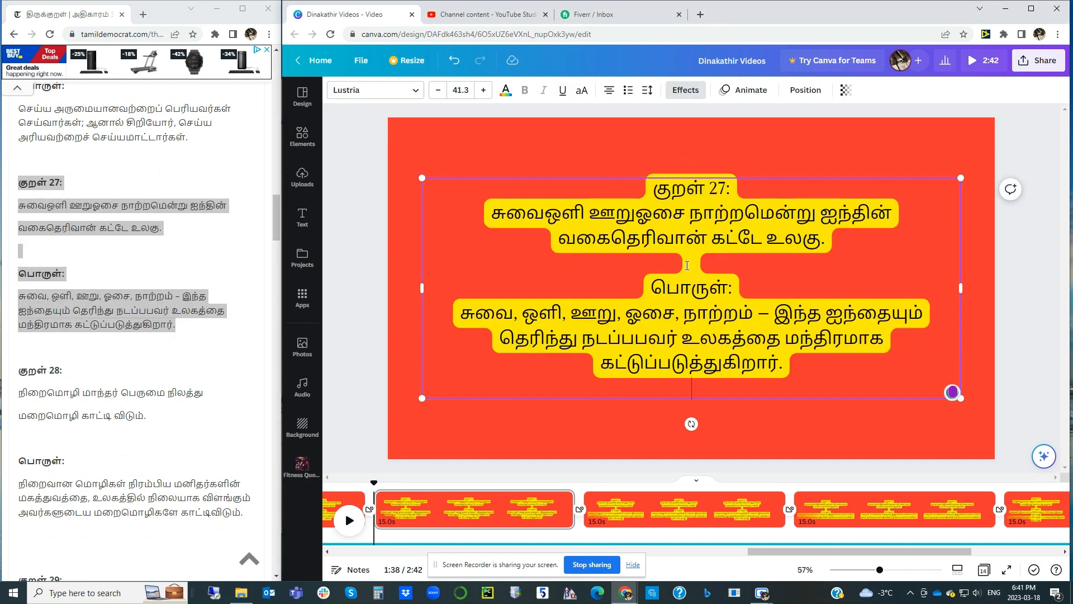
pyautogui.click(347, 293)
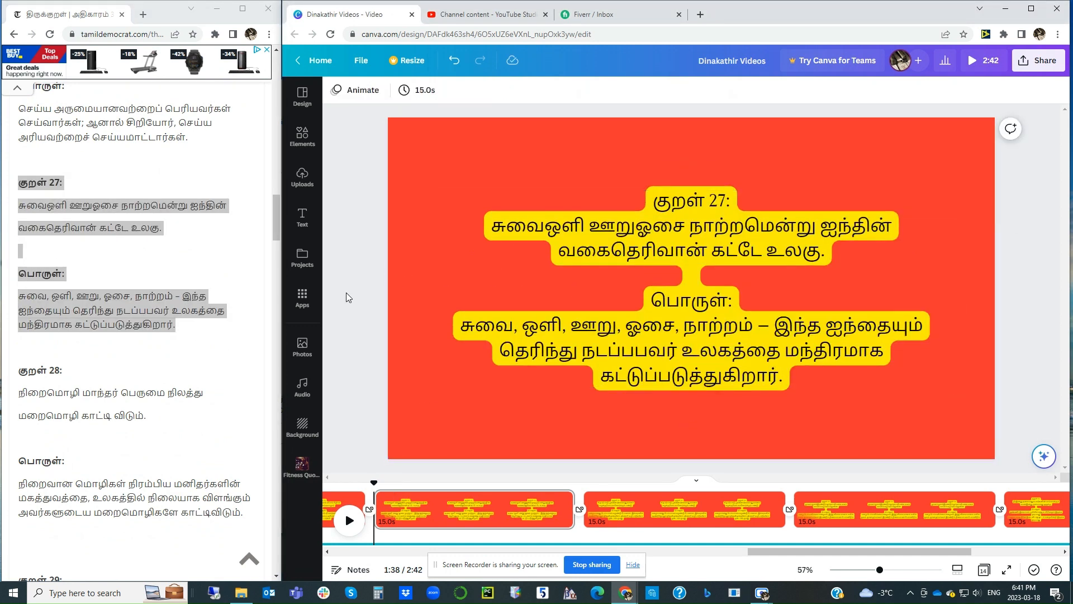
# Copy குறள் 28 with its பொருள் from the article and replace the whole குறள் 18 slide text with it.
pyautogui.scroll(-2, 346, 292)
pyautogui.click(108, 342)
pyautogui.scroll(-3, 108, 342)
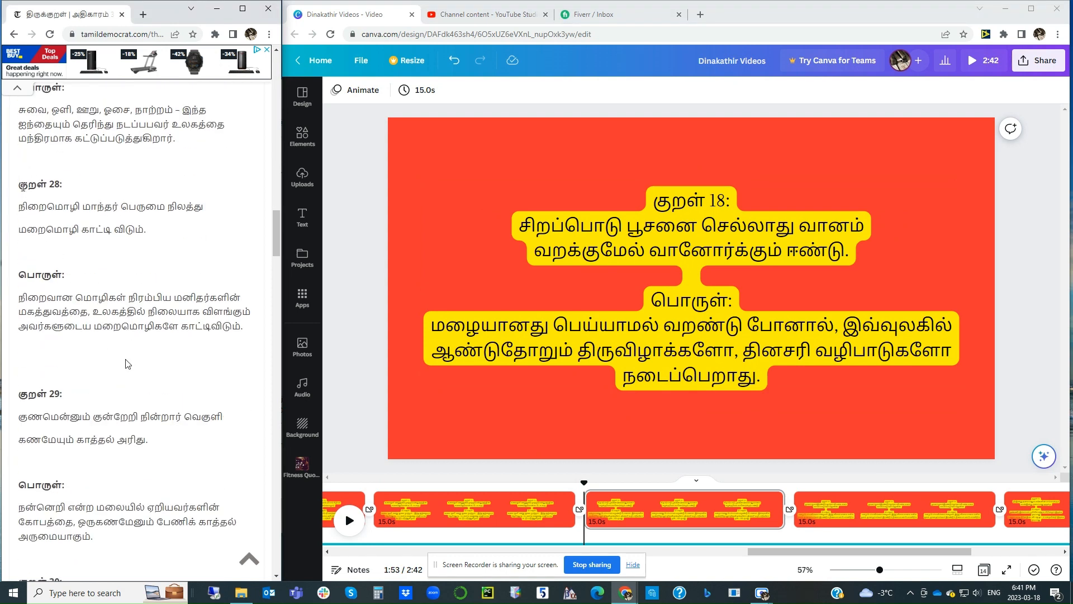
pyautogui.moveTo(18, 184); pyautogui.dragTo(254, 333)
pyautogui.hotkey('ctrl', 'c')
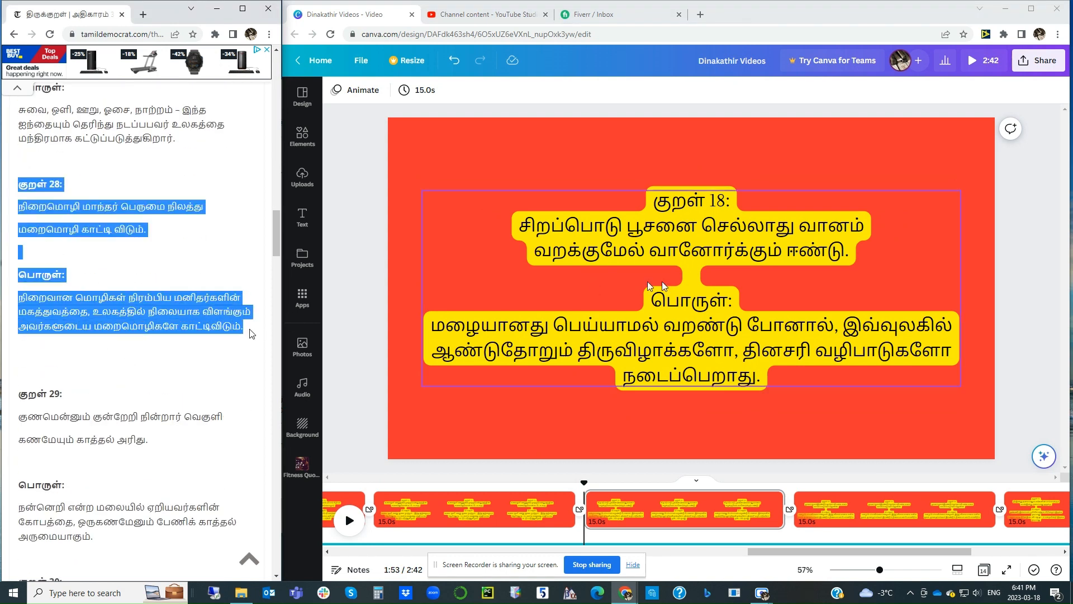
pyautogui.click(635, 292)
pyautogui.click(637, 277)
pyautogui.hotkey('ctrl', 'a')
pyautogui.hotkey('ctrl', 'v')
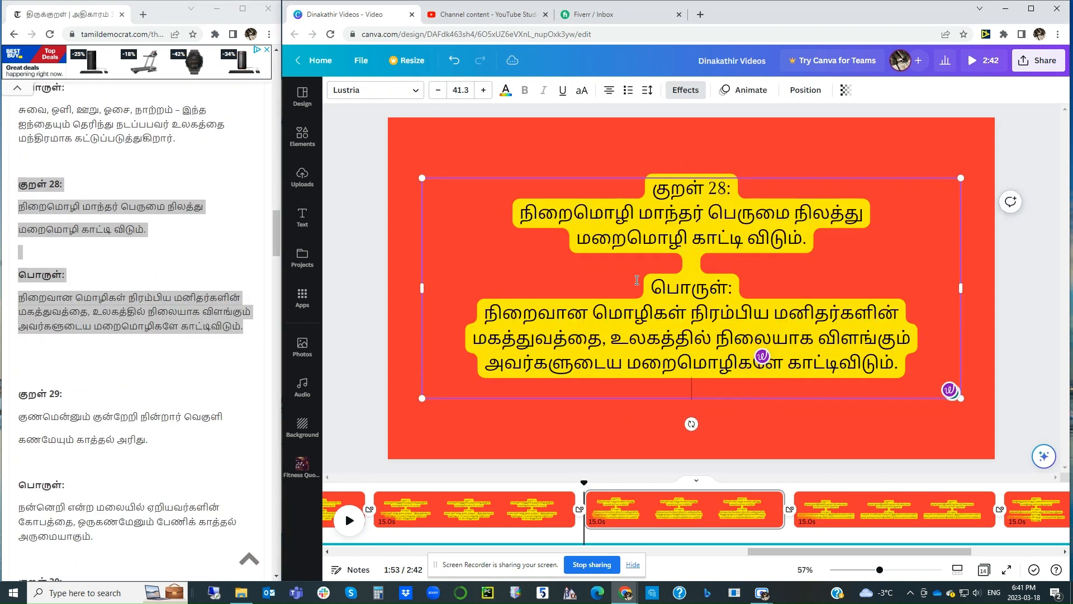
pyautogui.click(361, 261)
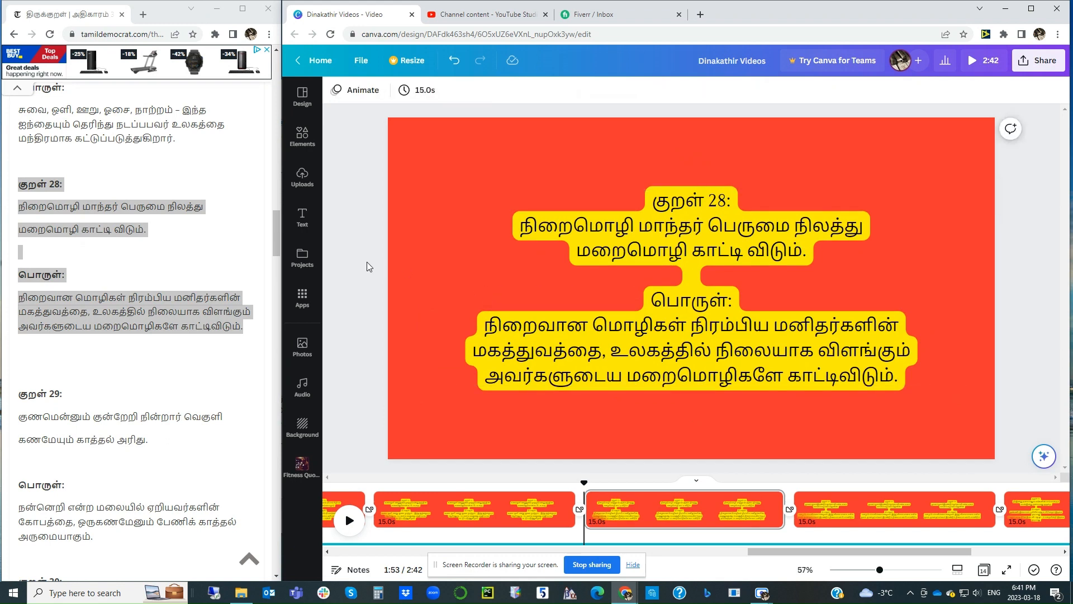
# Copy குறள் 29 with its பொருள் from the article and replace the whole குறள் 19 slide text with it.
pyautogui.scroll(-1, 366, 262)
pyautogui.click(110, 357)
pyautogui.scroll(-1, 111, 357)
pyautogui.scroll(-2, 110, 360)
pyautogui.moveTo(17, 211); pyautogui.dragTo(123, 352)
pyautogui.hotkey('ctrl', 'c')
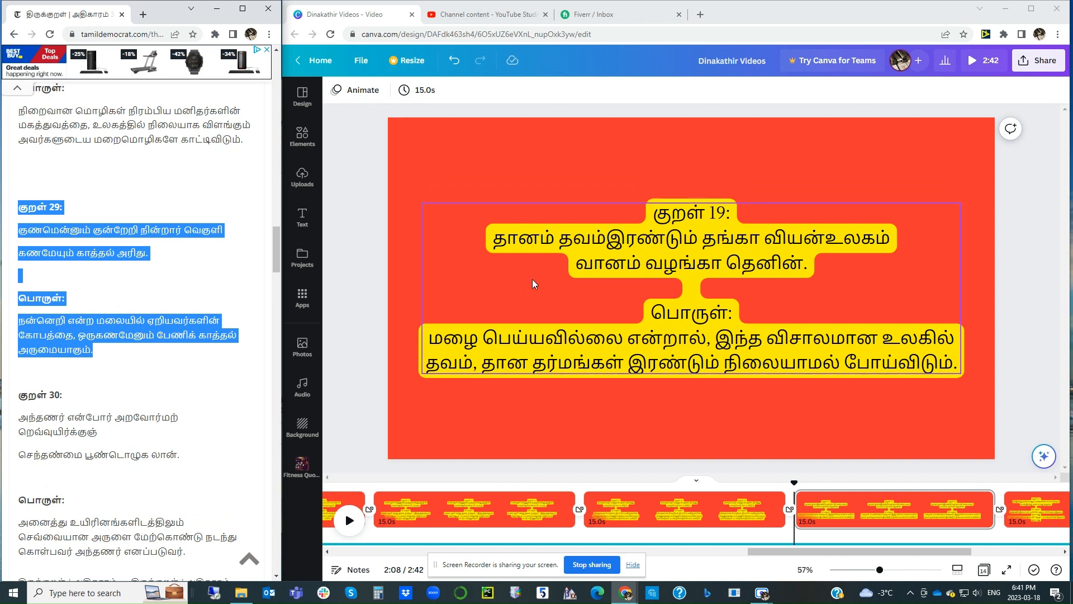
pyautogui.click(635, 270)
pyautogui.click(642, 267)
pyautogui.hotkey('ctrl', 'a')
pyautogui.hotkey('ctrl', 'v')
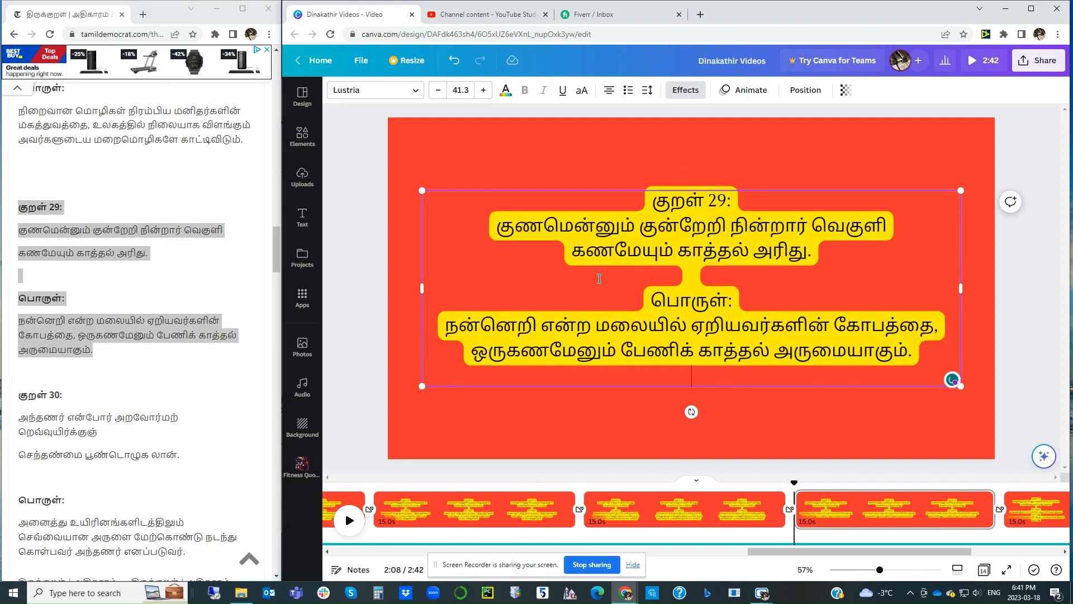
pyautogui.click(367, 281)
# Replace the குறள் 20 slide text with குறள் 30 and its பொருள் from the article, removing the trailing blank line.
pyautogui.scroll(-1, 367, 280)
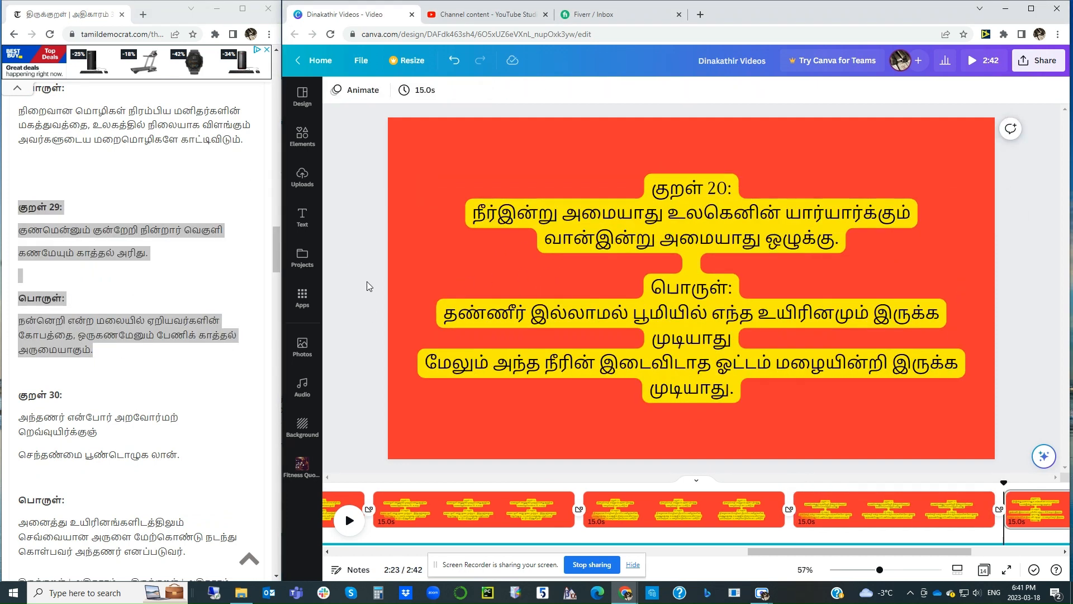
pyautogui.click(129, 287)
pyautogui.scroll(-3, 130, 287)
pyautogui.moveTo(18, 208); pyautogui.dragTo(199, 369)
pyautogui.click(632, 253)
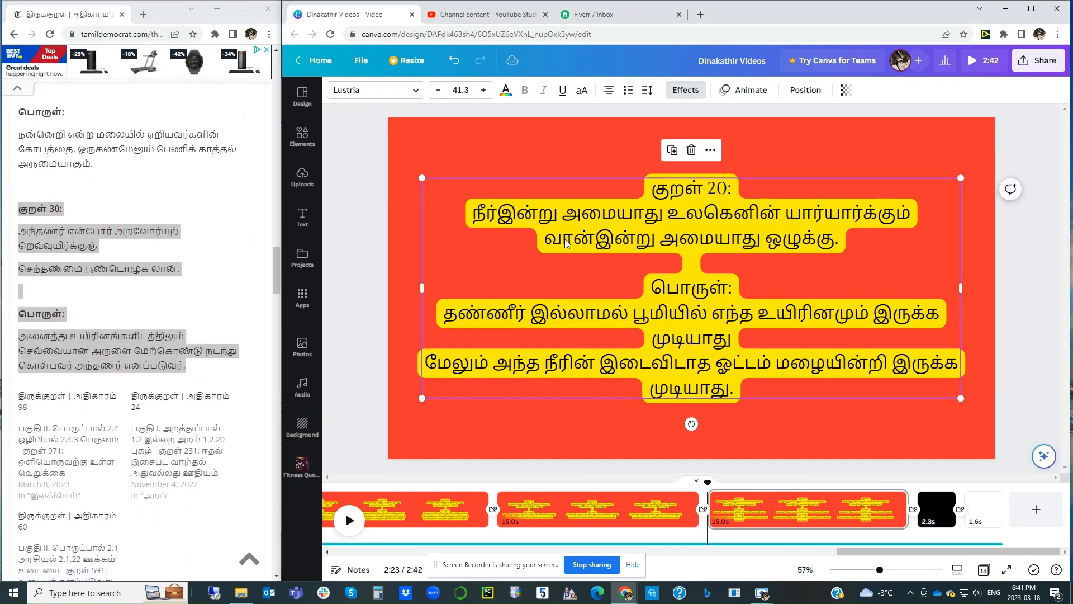
pyautogui.click(633, 253)
pyautogui.hotkey('ctrl', 'a')
pyautogui.write('குறள் 30: அந்தணர் என்போர் அறவோர்மற் றெவ்வுயிர்க்குஞ் செந்தண்மை பூண்டொழுக லான்.  பொருள்: அனைத்து உயிரினங்களிடத்திலும் செவ்வையான அருளை மேற்கொண்டு நடந்து கொள்பவர் அந்தணர் எனப்படுவர்.')
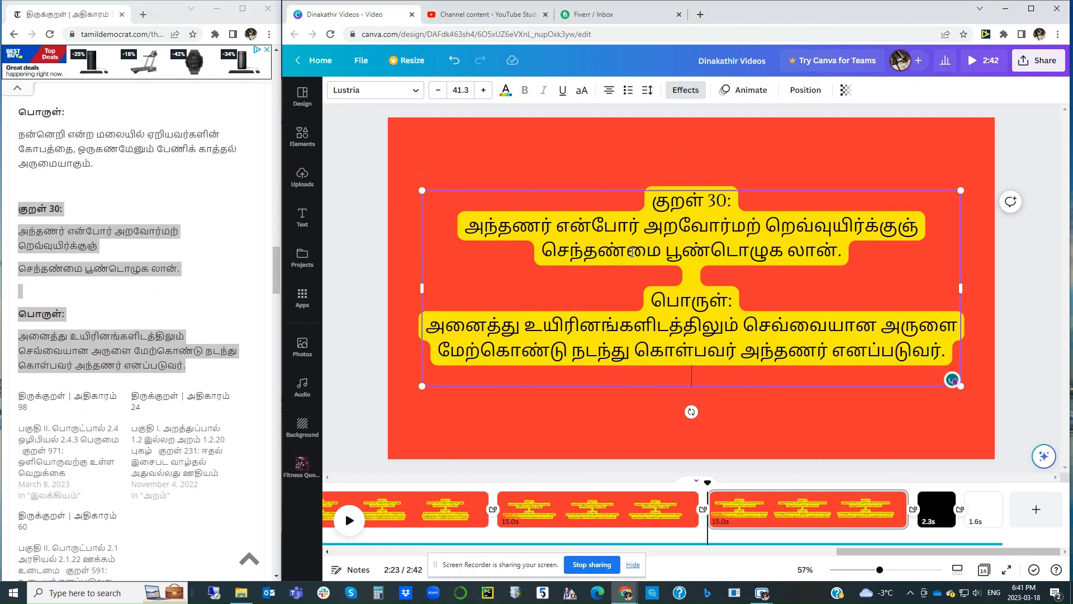
pyautogui.press('BackSpace')
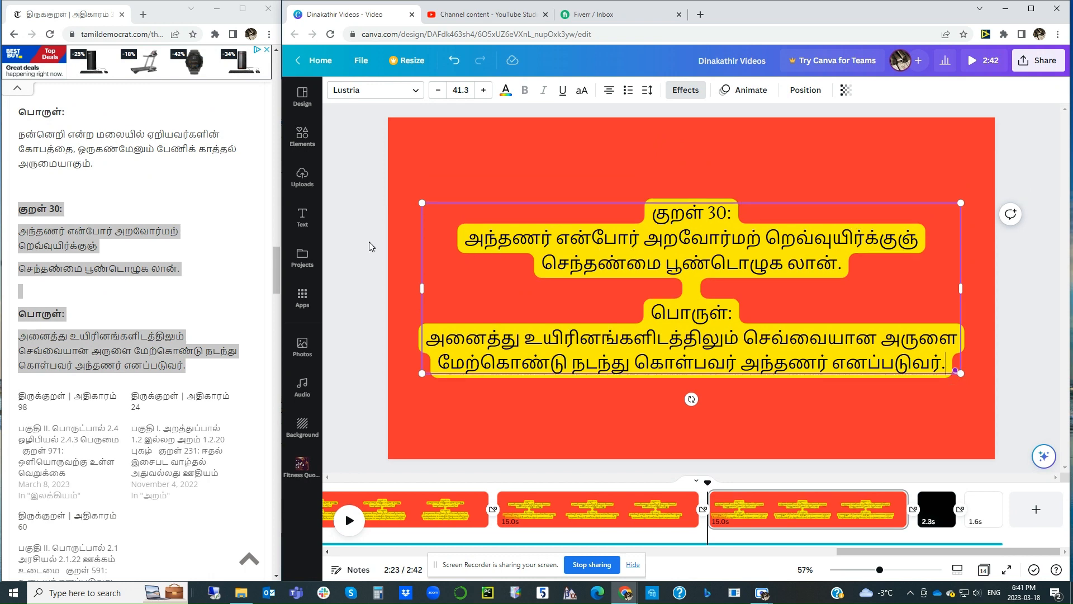
pyautogui.click(1058, 136)
# Download all pages of the design as an MP4 video.
pyautogui.click(1038, 67)
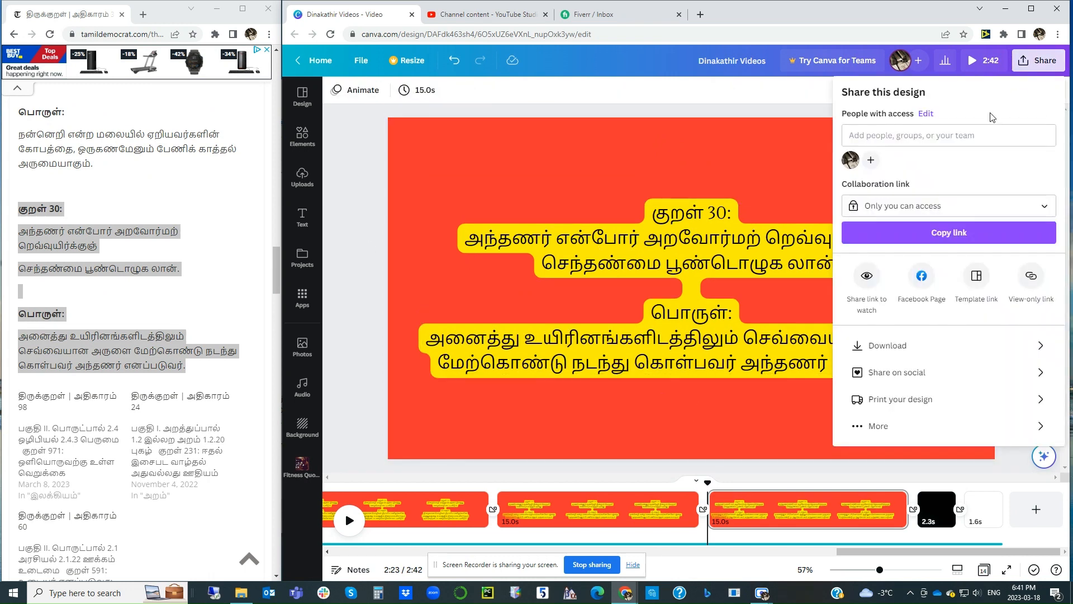
pyautogui.click(939, 346)
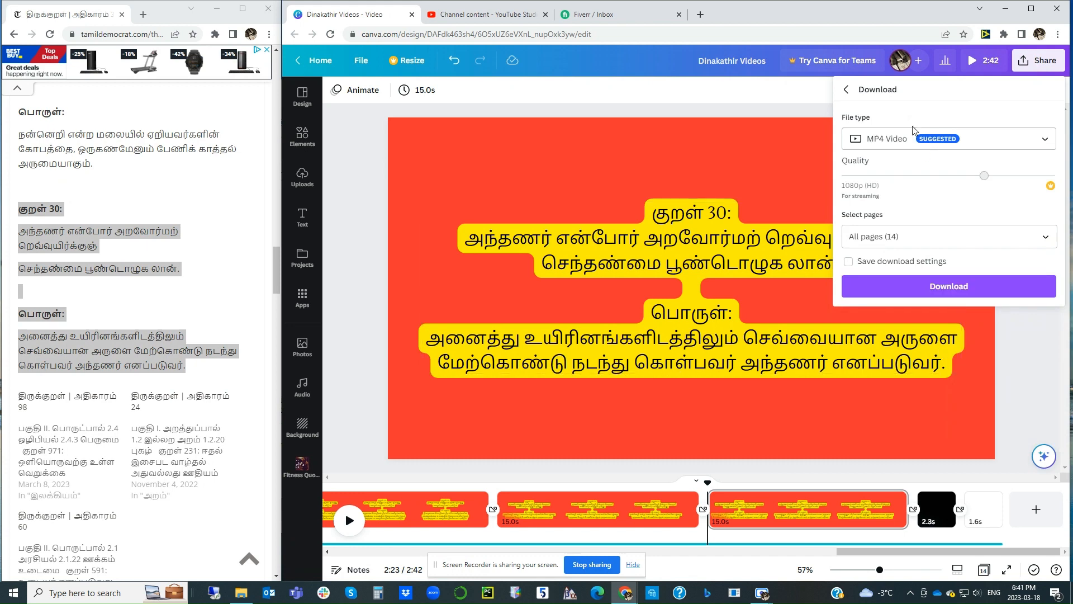
pyautogui.click(949, 291)
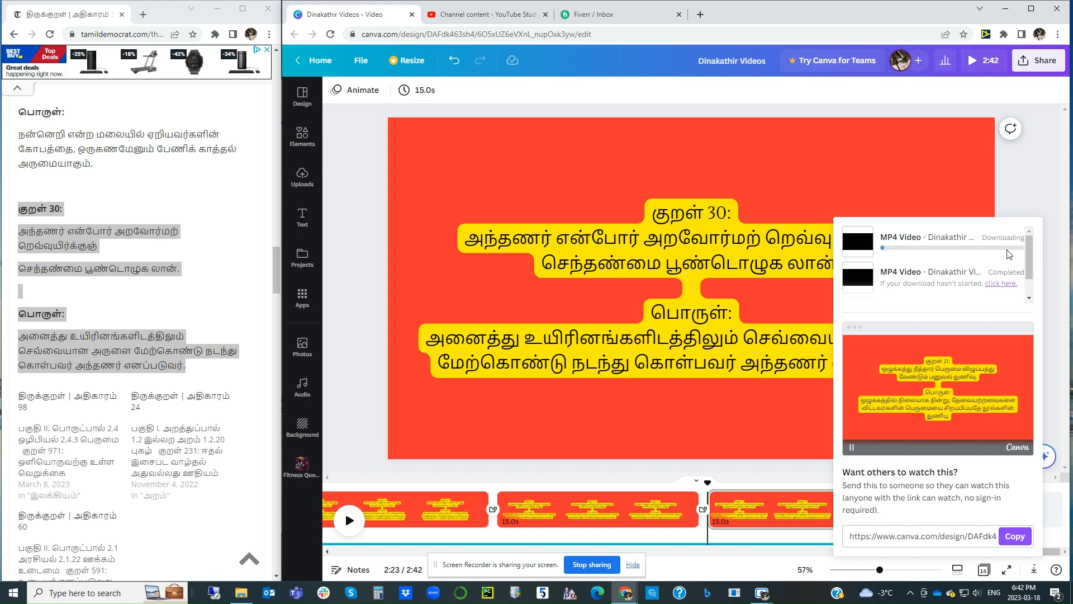
# Switch to YouTube Studio and upload the downloaded file Dinakathir Videos (1).mp4 as a new video.
pyautogui.scroll(20, 172, 255)
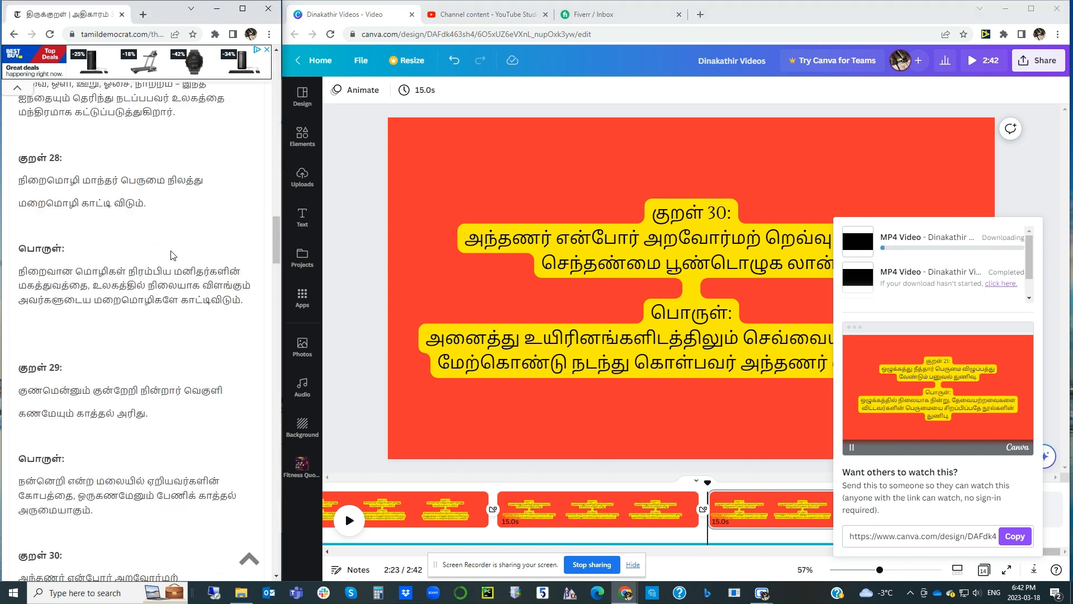
pyautogui.scroll(-5, 177, 255)
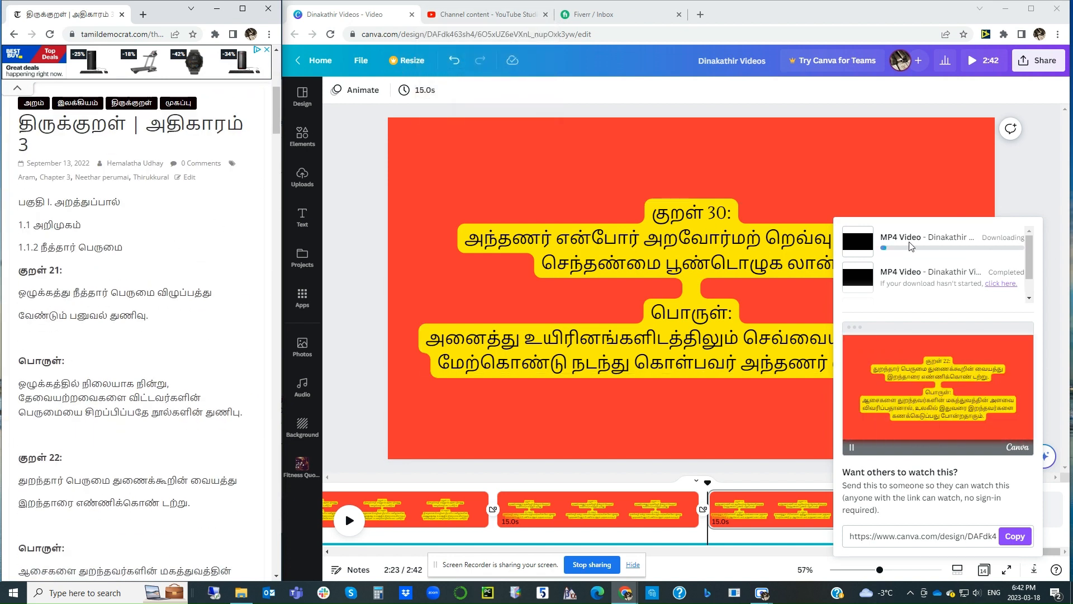
pyautogui.click(468, 13)
pyautogui.click(999, 62)
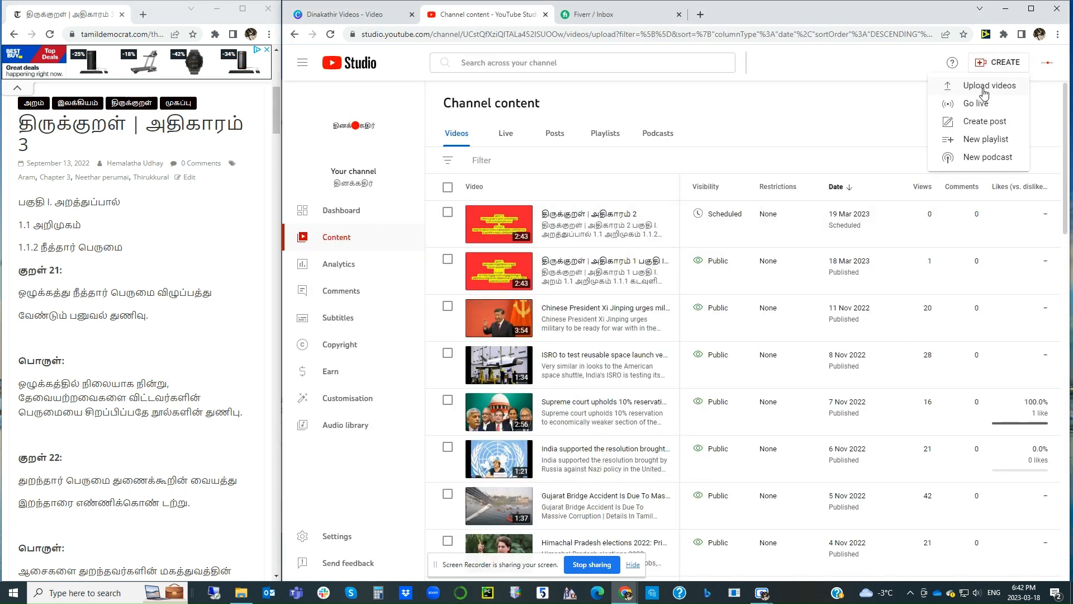
pyautogui.click(985, 83)
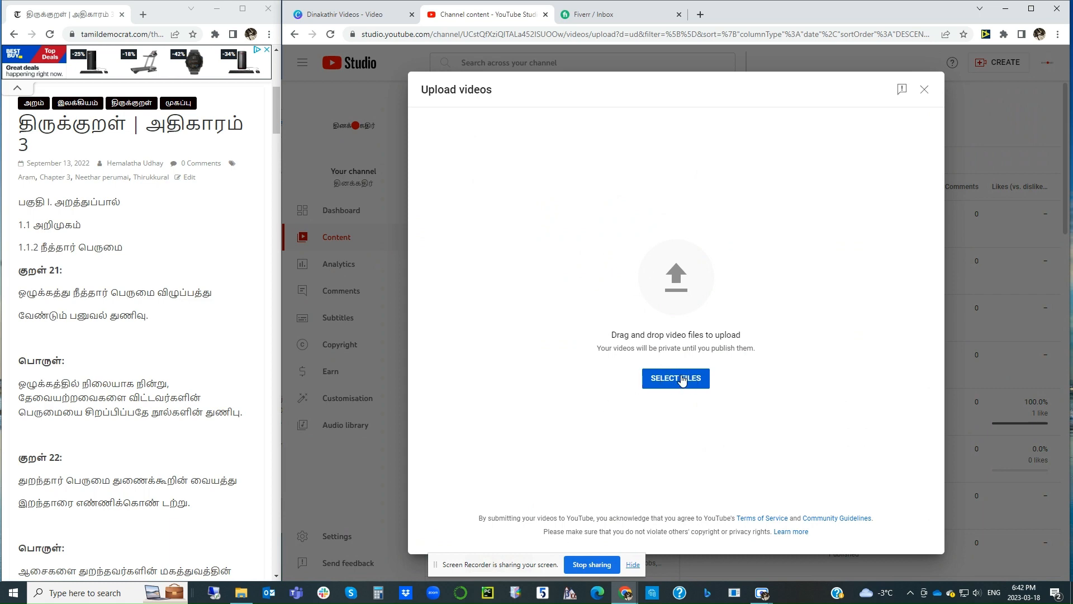
pyautogui.click(346, 14)
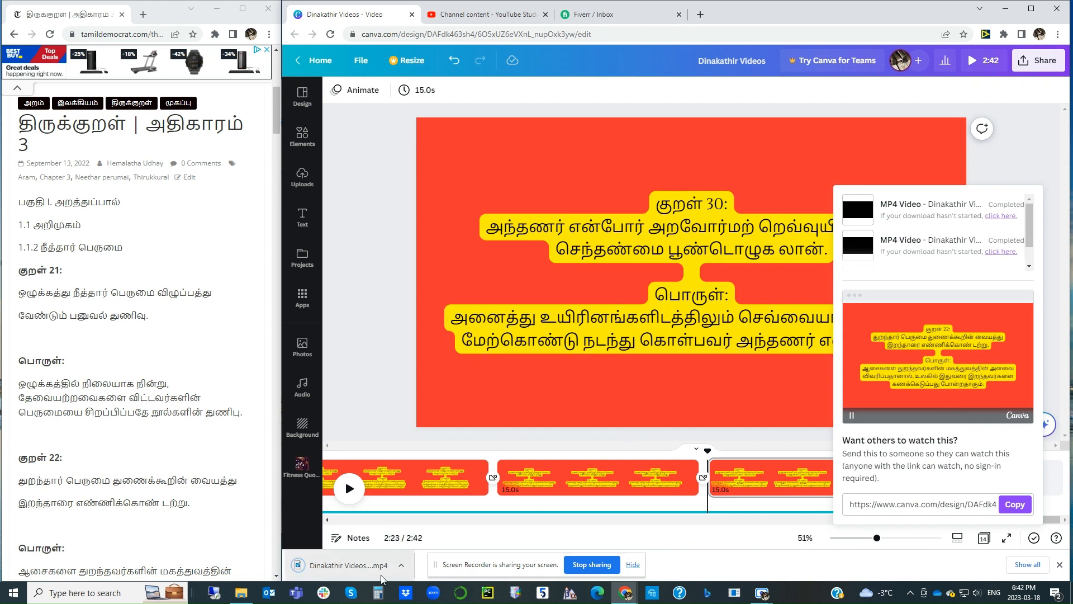
pyautogui.click(506, 20)
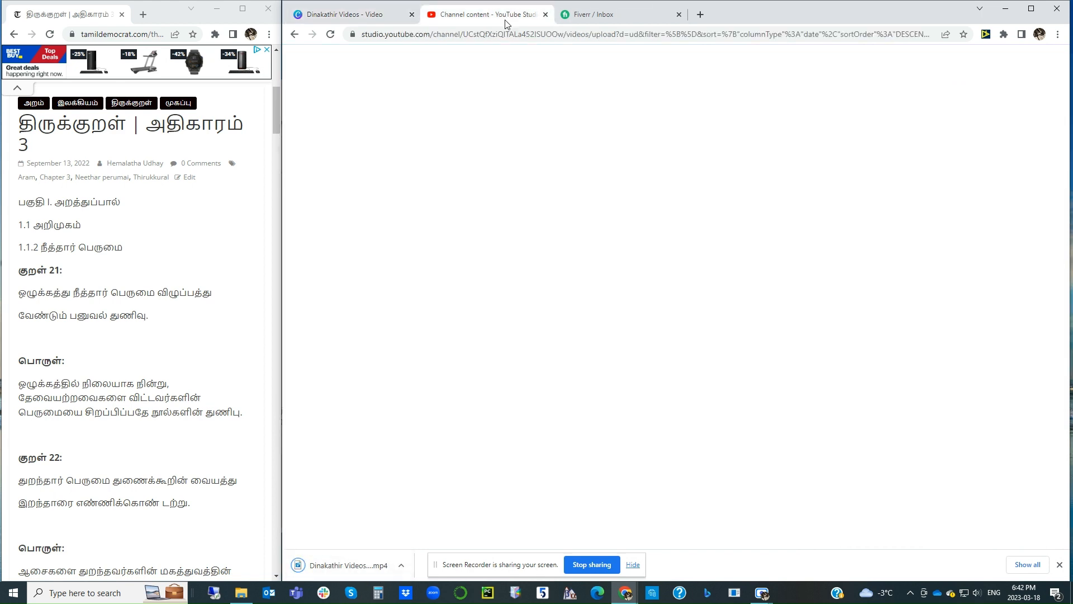
pyautogui.click(656, 365)
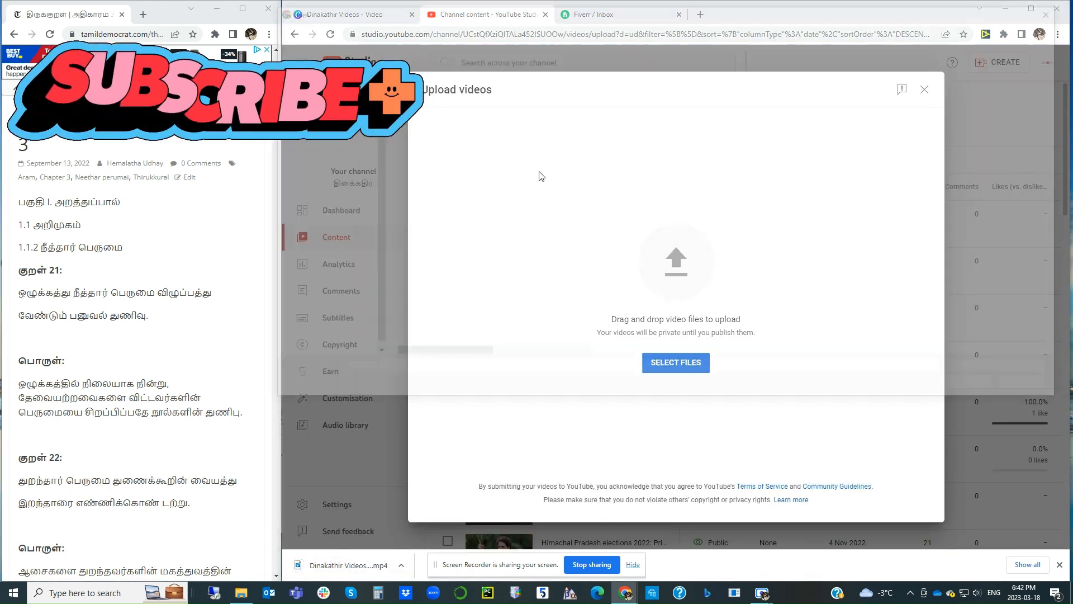
pyautogui.click(447, 98)
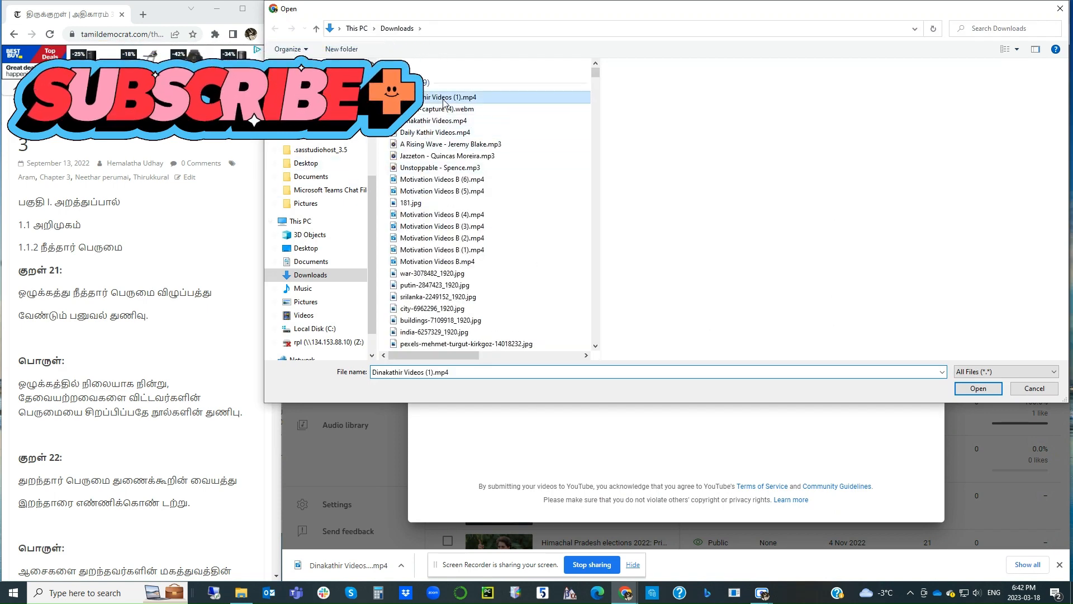
pyautogui.click(978, 388)
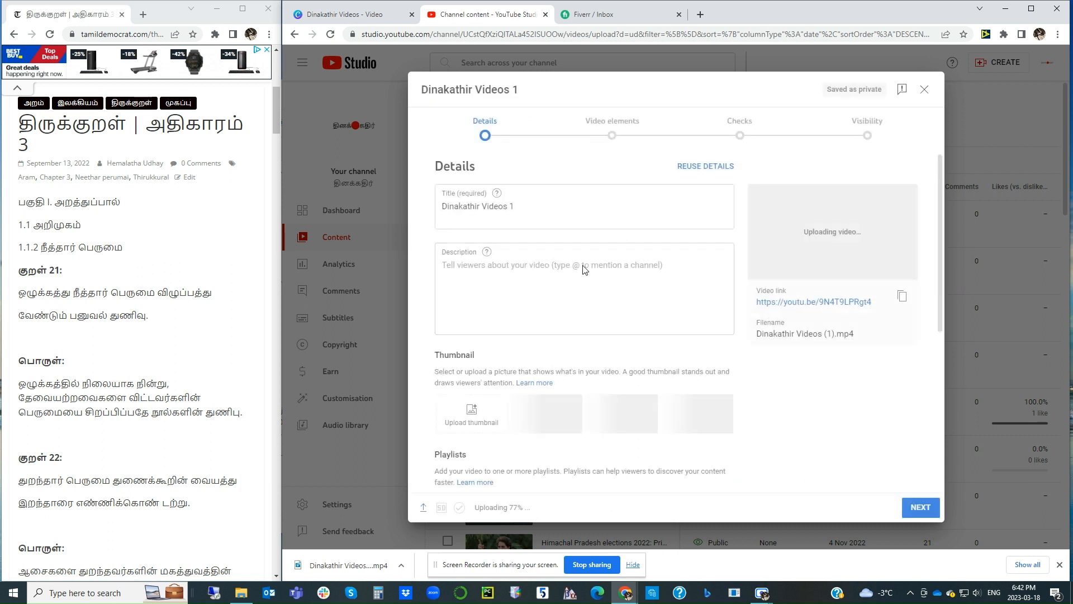
# Copy the article's title திருக்குறள் | அதிகாரம் 3.
pyautogui.moveTo(19, 116); pyautogui.dragTo(31, 146)
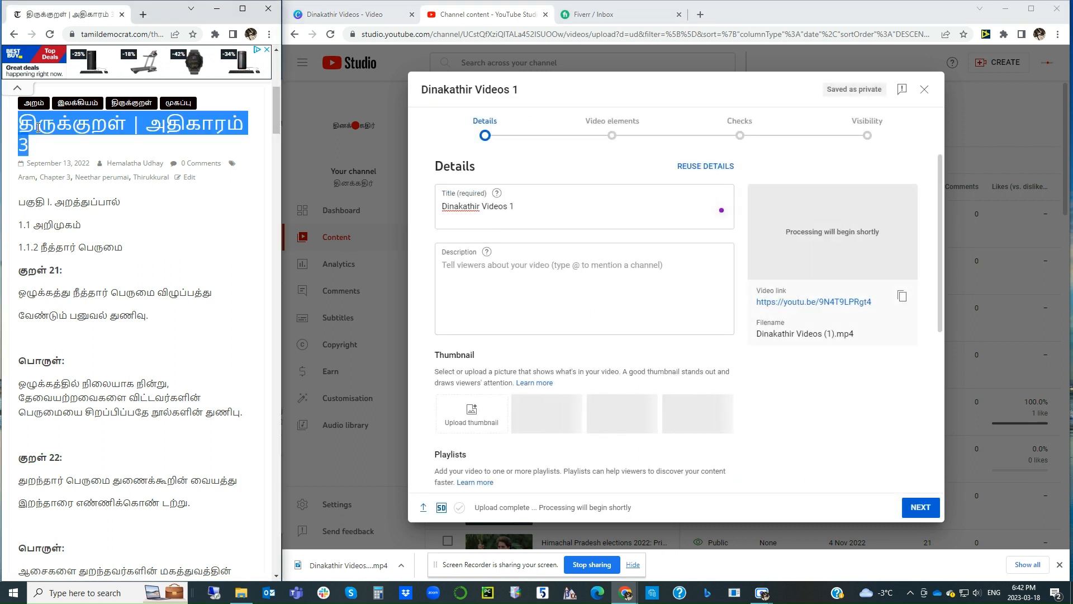
pyautogui.rightClick(39, 132)
pyautogui.click(49, 137)
# Copy the article body from பகுதி I through the பொருள் of குறள் 30 and paste it as the video's description.
pyautogui.moveTo(20, 222); pyautogui.dragTo(171, 197)
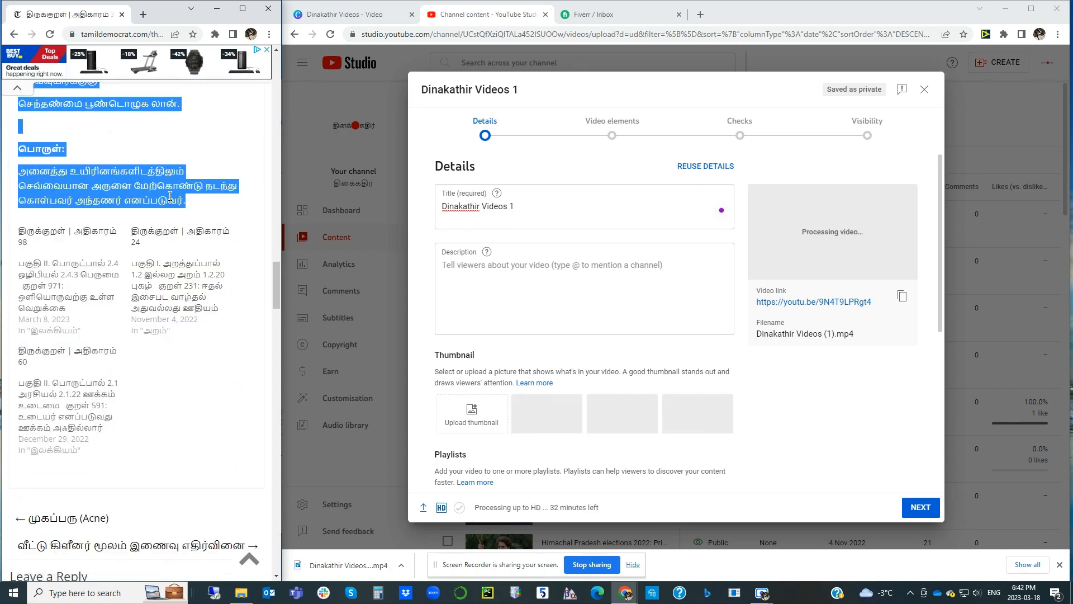
pyautogui.rightClick(171, 197)
pyautogui.click(190, 205)
pyautogui.scroll(20, 199, 236)
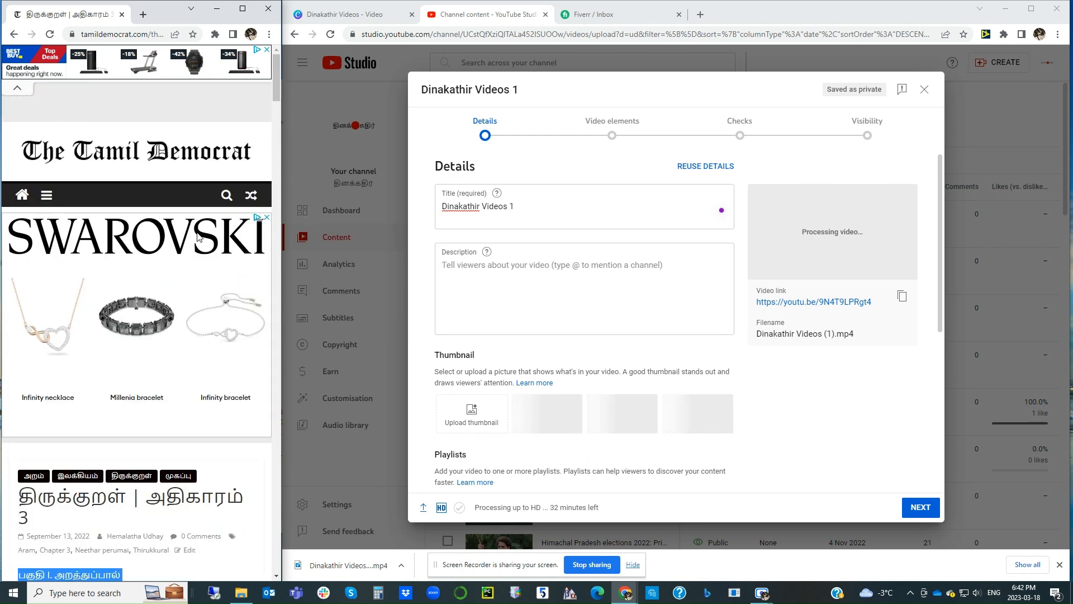
pyautogui.click(479, 276)
pyautogui.click(477, 272)
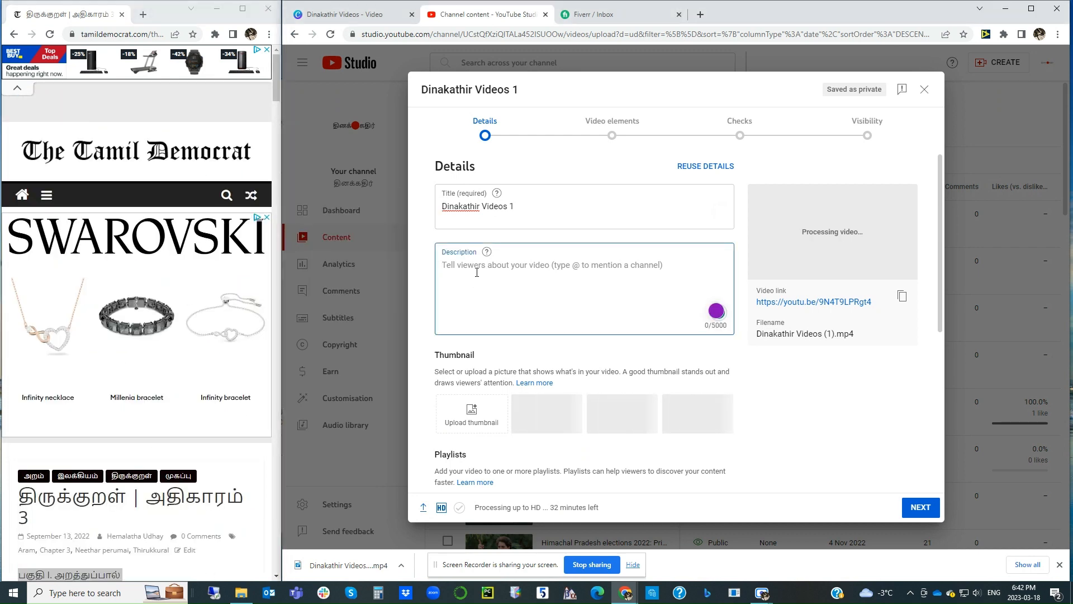
pyautogui.scroll(-1, 98, 398)
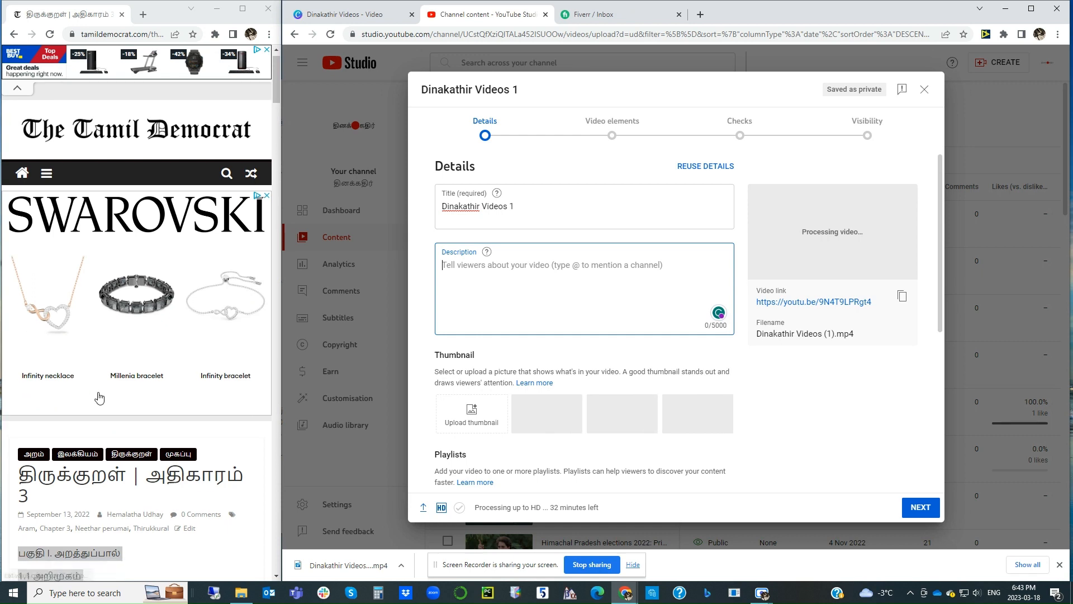
pyautogui.scroll(-6, 99, 397)
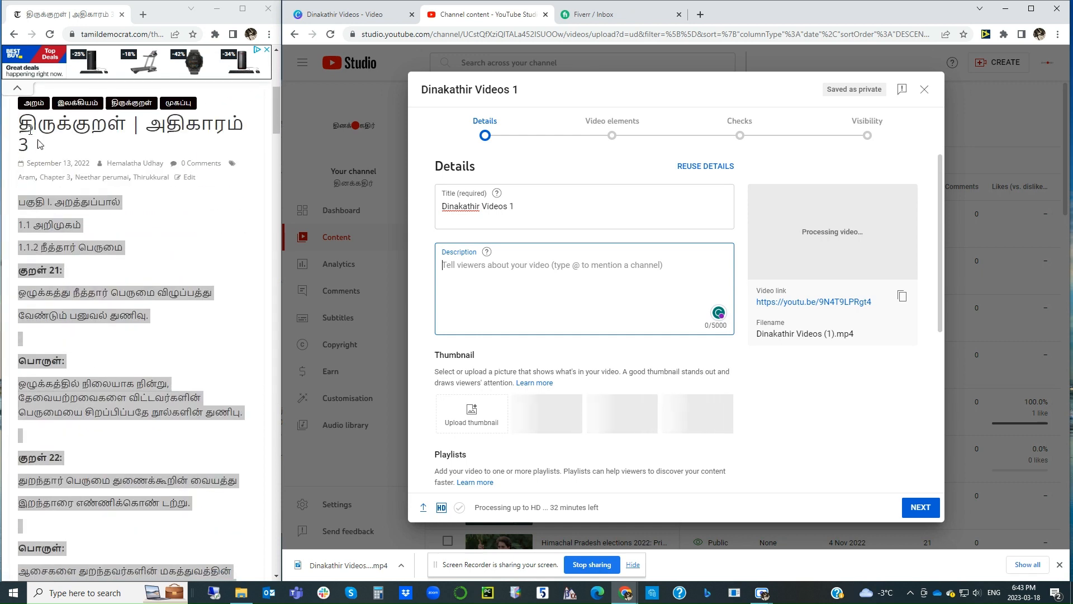
pyautogui.hotkey('ctrl', 'v')
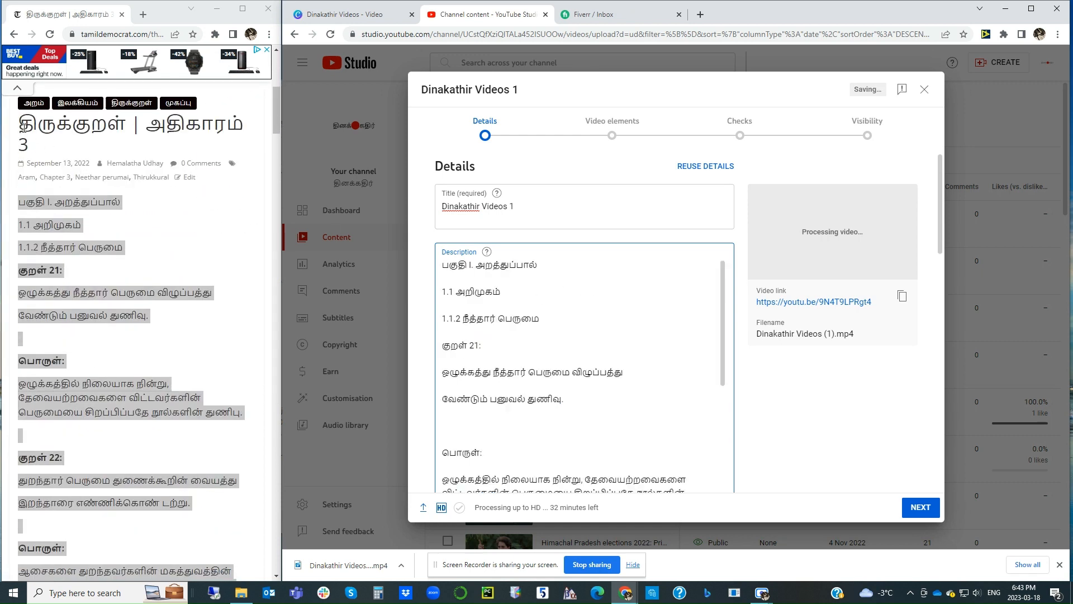
# Replace the video's title with the article title திருக்குறள் | அதிகாரம் 3.
pyautogui.moveTo(23, 126); pyautogui.dragTo(29, 143)
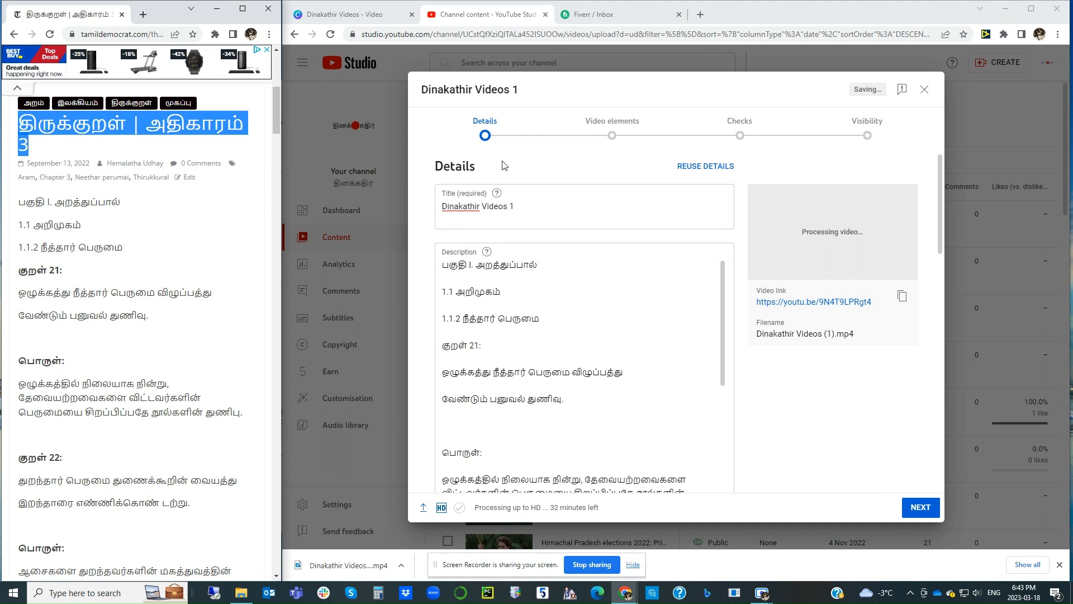
pyautogui.click(486, 206)
pyautogui.hotkey('ctrl', 'a')
pyautogui.hotkey('ctrl', 'v')
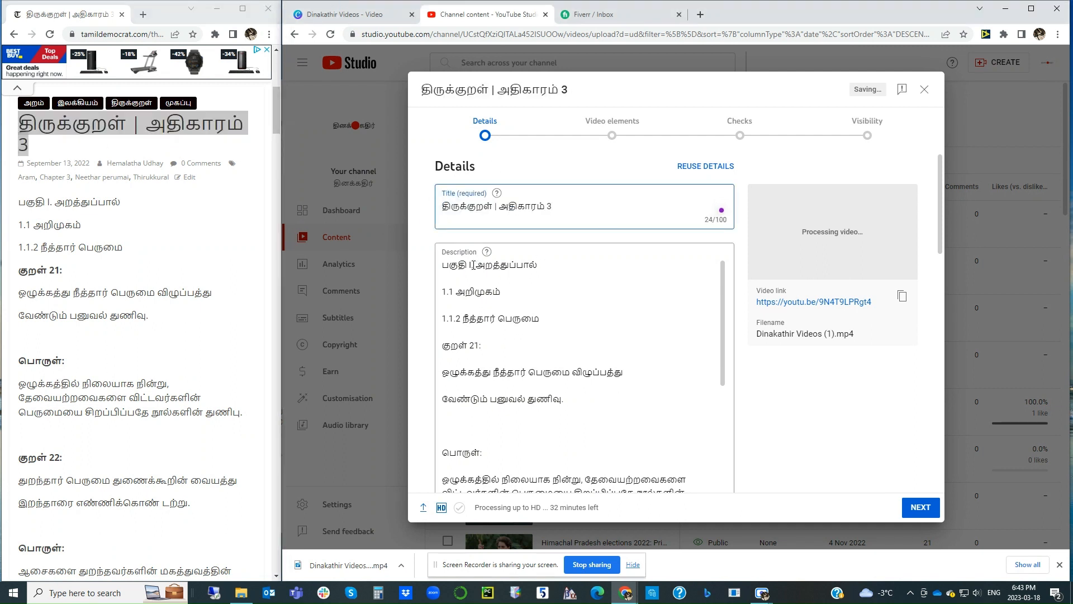
# Insert திருக்குறள் | அதிகாரம் 3 as the first line of the description, followed by one blank line.
pyautogui.click(445, 266)
pyautogui.press('Return')
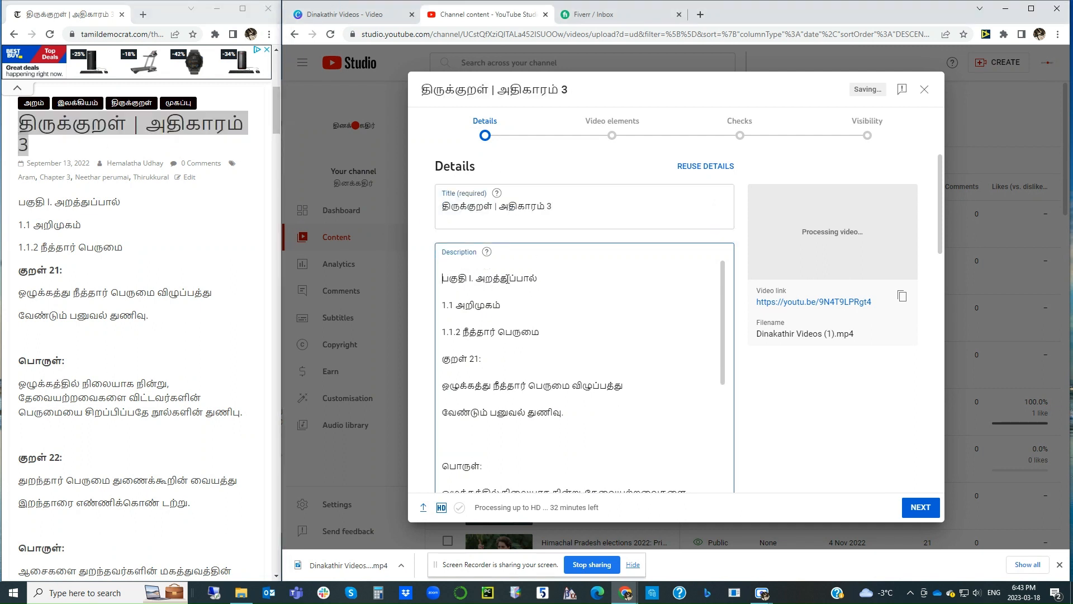
pyautogui.hotkey('ctrl', 'v')
pyautogui.press('Return')
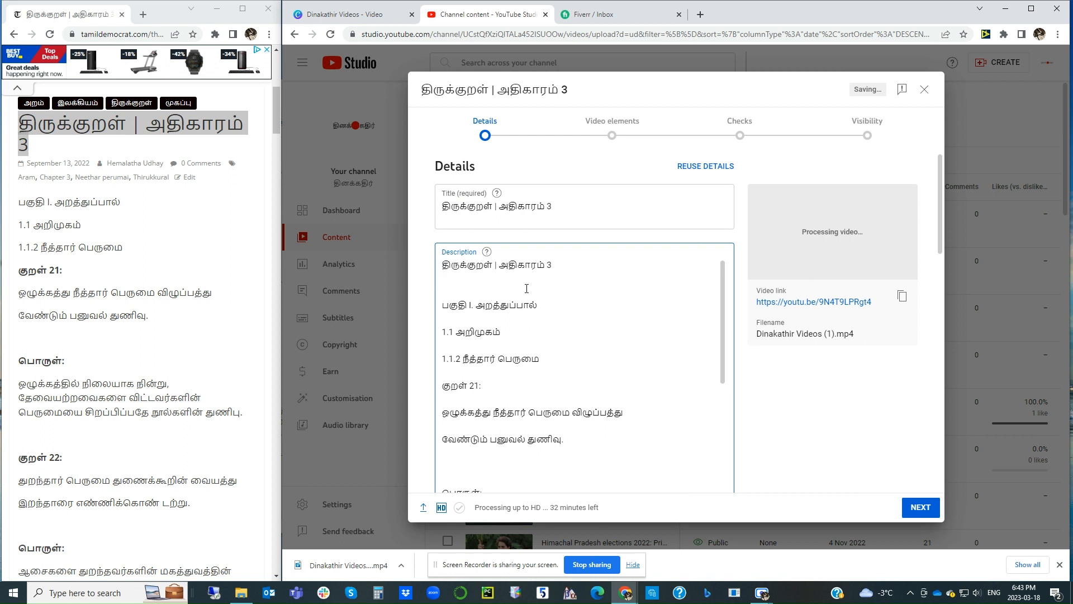
pyautogui.press('BackSpace')
# Delete the surplus blank lines in the description's குறள் 21 and குறள் 22 sections, up to the குறள் 23 heading.
pyautogui.scroll(-4, 504, 335)
pyautogui.scroll(4, 493, 378)
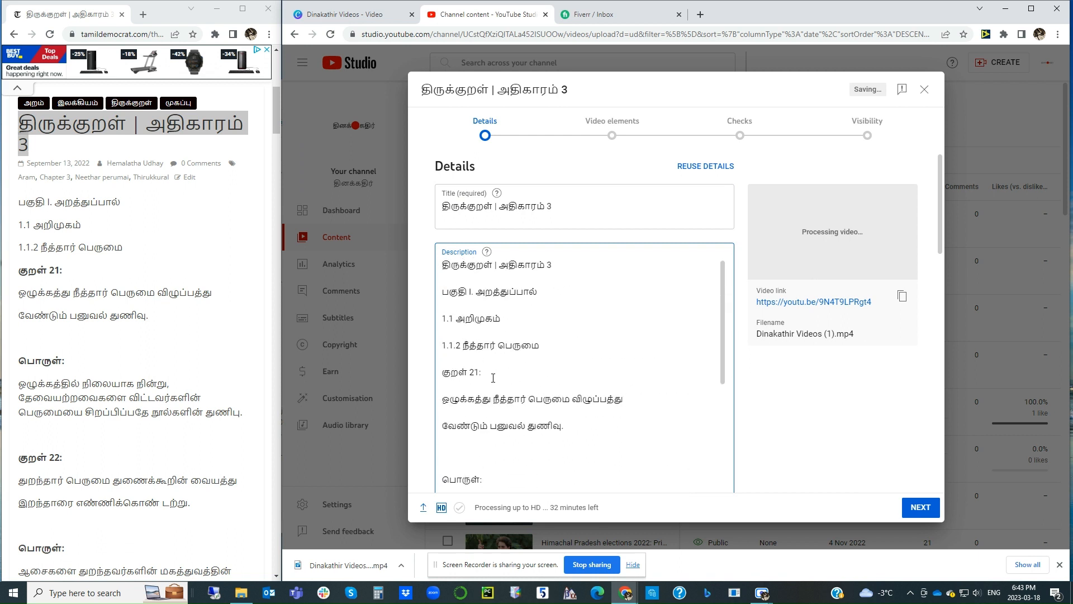
pyautogui.press('Delete')
pyautogui.press('Delete')
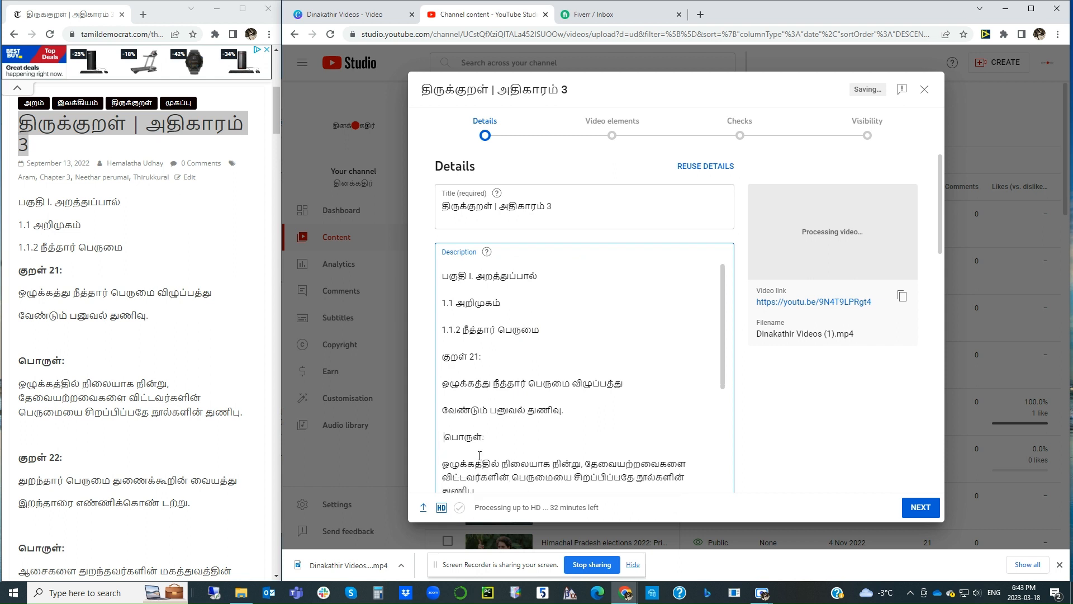
pyautogui.scroll(-3, 479, 353)
pyautogui.press('Delete')
pyautogui.press('Delete')
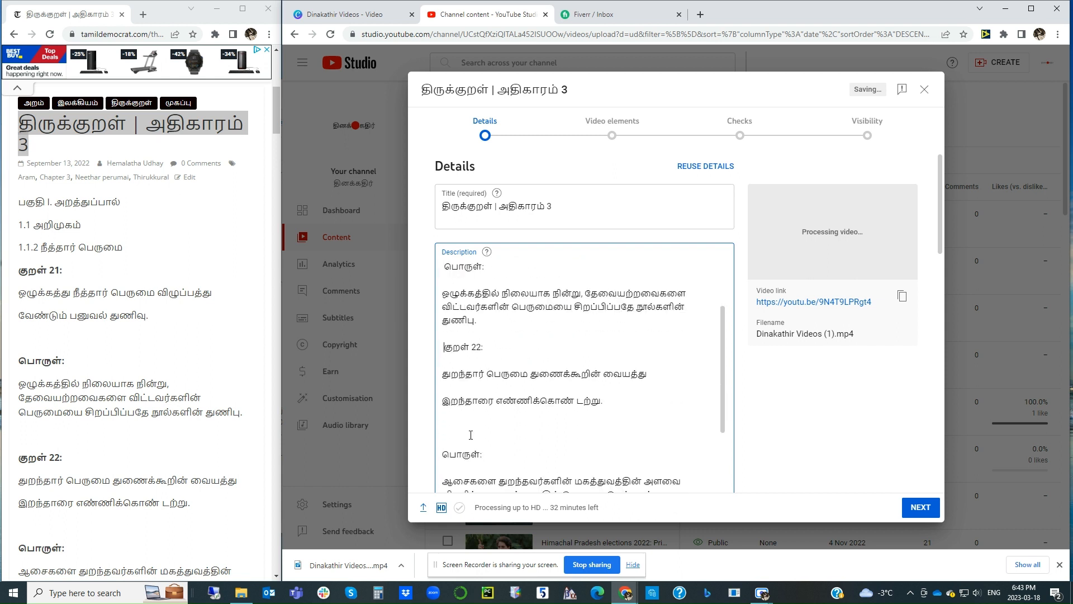
pyautogui.scroll(-4, 470, 435)
pyautogui.click(481, 322)
pyautogui.press('Delete')
pyautogui.press('Delete')
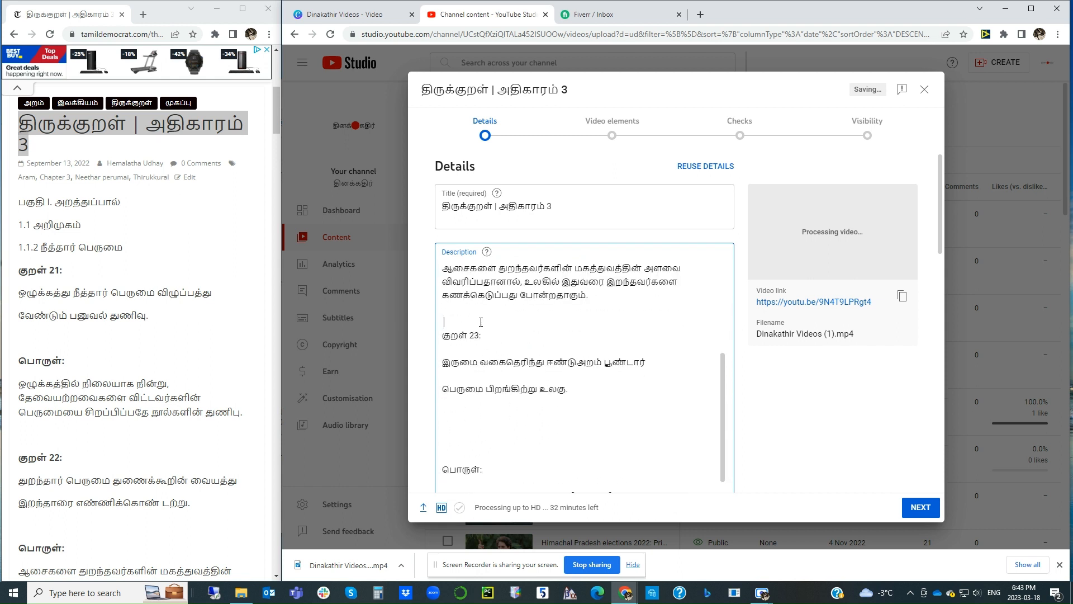
pyautogui.press('Delete')
# Delete the surplus blank lines before the பொருள் of குறள் 23 and before the குறள் 24 heading in the description.
pyautogui.press('Delete')
pyautogui.press('Delete')
pyautogui.press('Delete')
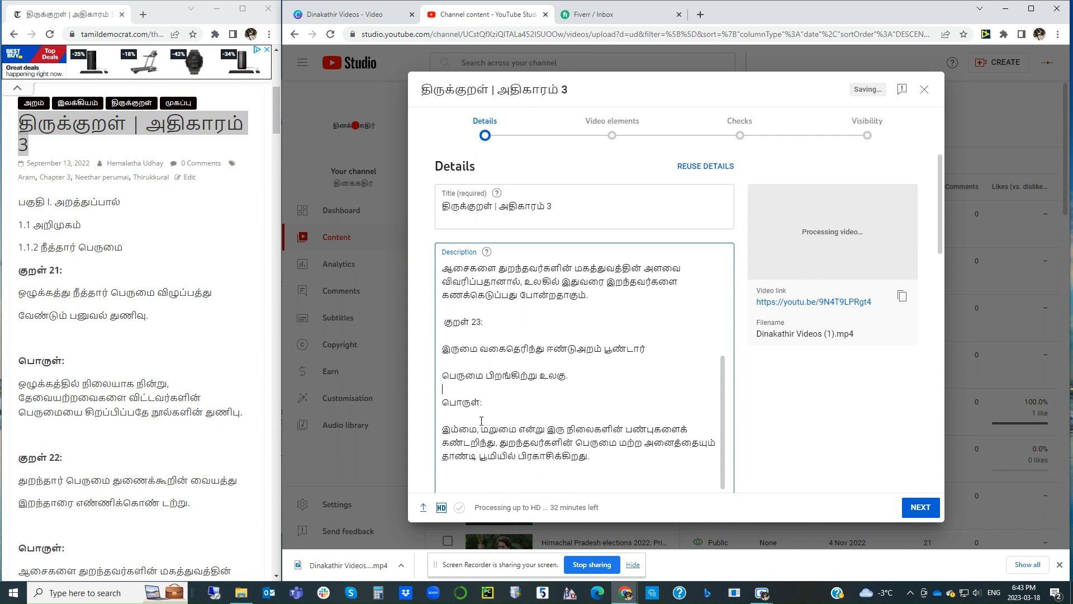
pyautogui.scroll(-4, 480, 413)
pyautogui.press('Delete')
pyautogui.press('Delete')
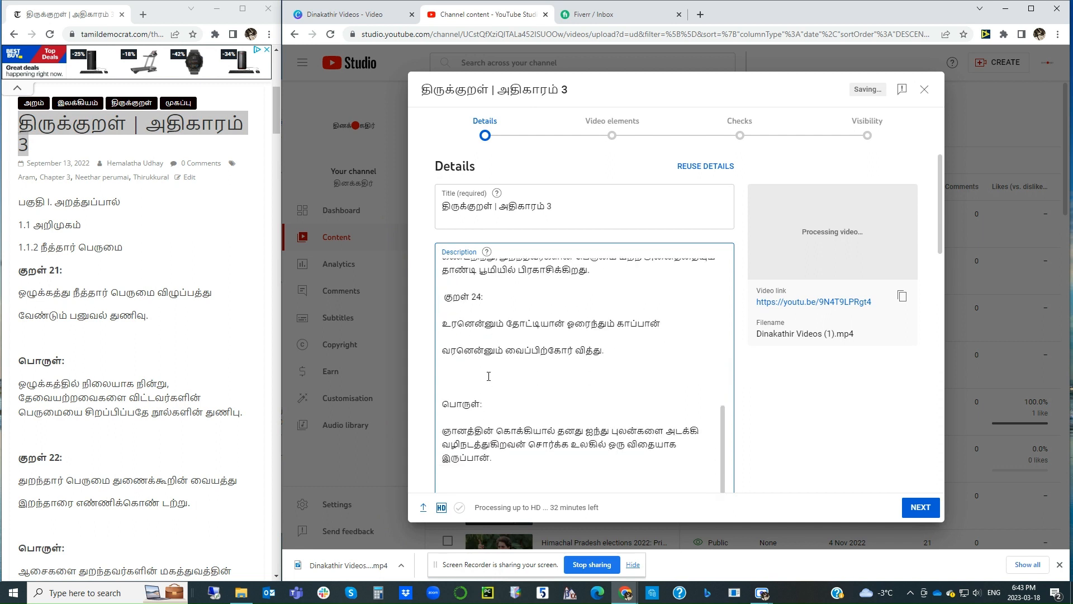
# Delete the surplus blank lines in the description's குறள் 24 section, up to the குறள் 25 heading.
pyautogui.press('Delete')
pyautogui.scroll(-4, 476, 308)
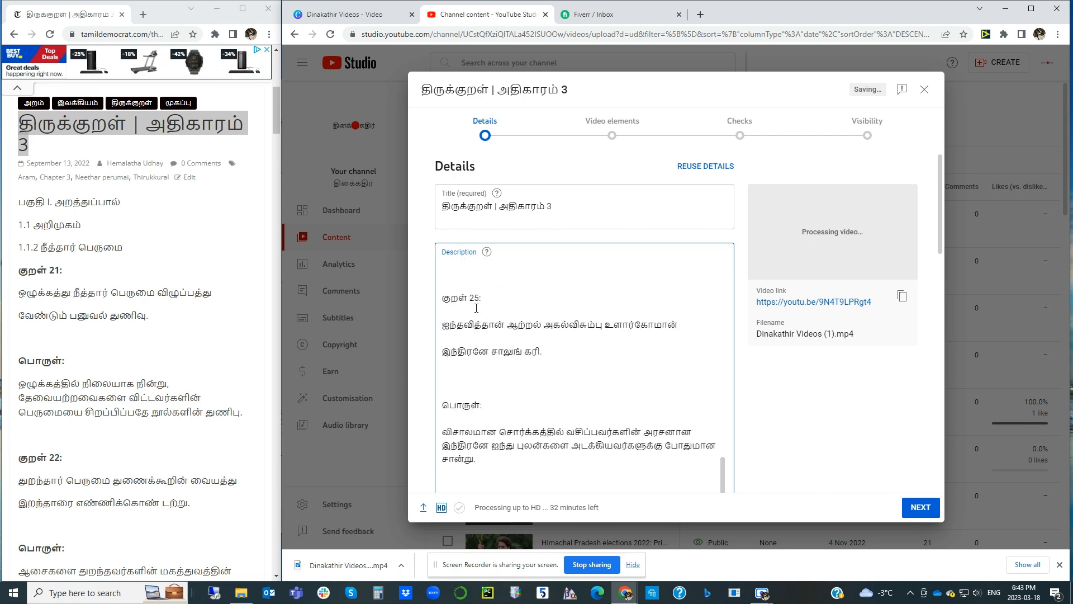
pyautogui.press('Delete')
pyautogui.press('Delete')
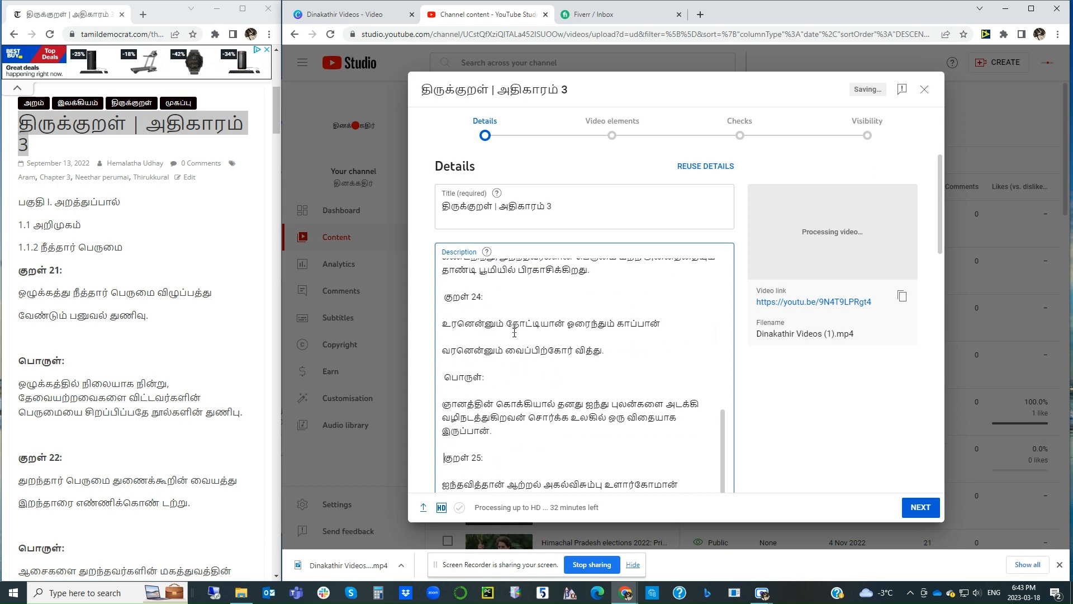
# Delete the surplus blank lines before the பொருள் of குறள் 25 and before the குறள் 26 heading in the description.
pyautogui.press('Delete')
pyautogui.press('Delete')
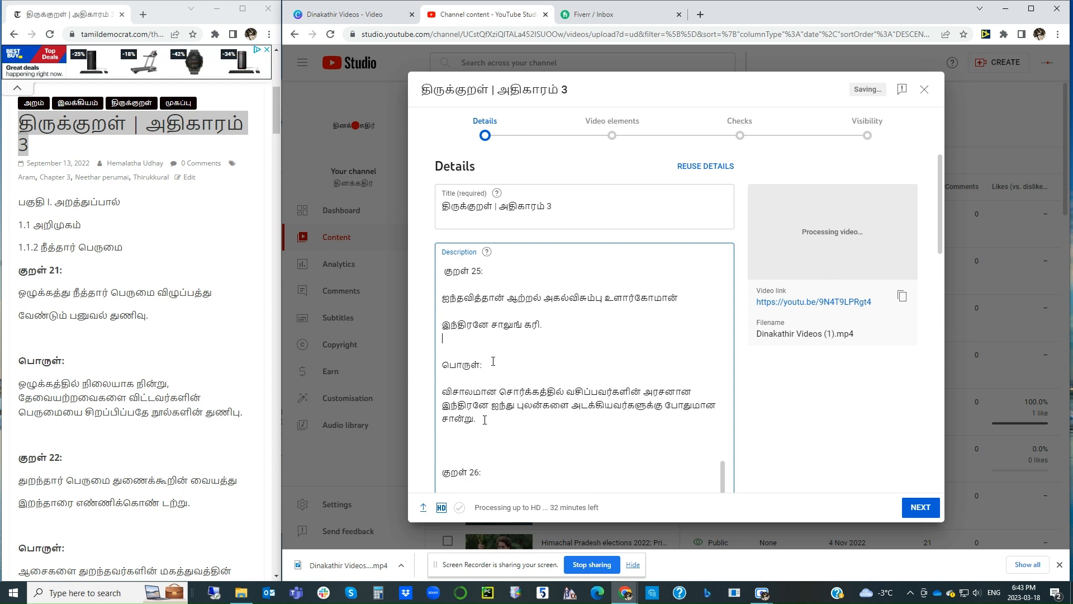
pyautogui.click(480, 422)
pyautogui.press('Delete')
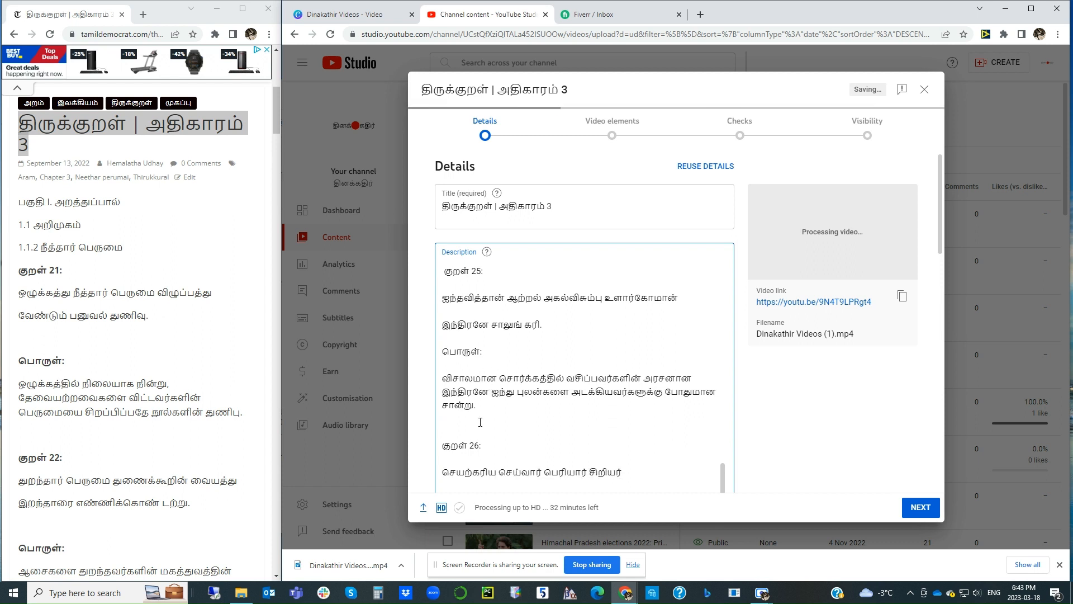
pyautogui.press('Delete')
# Delete the surplus blank lines in the description's குறள் 26 section, up to the குறள் 27 heading.
pyautogui.scroll(-3, 489, 324)
pyautogui.click(490, 323)
pyautogui.press('Delete')
pyautogui.press('Delete')
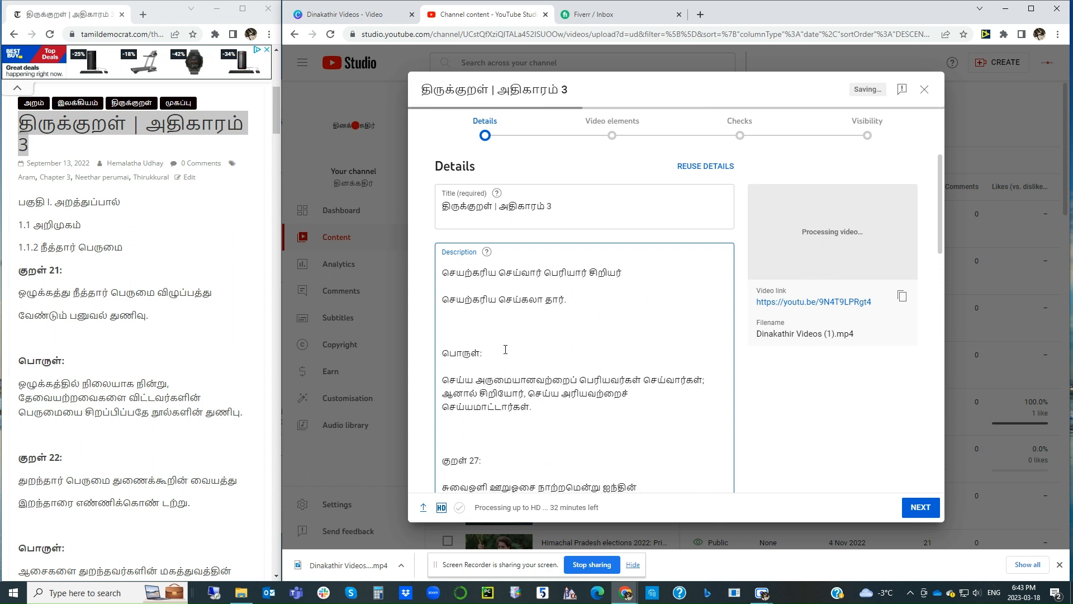
pyautogui.press('Delete')
pyautogui.press('Delete')
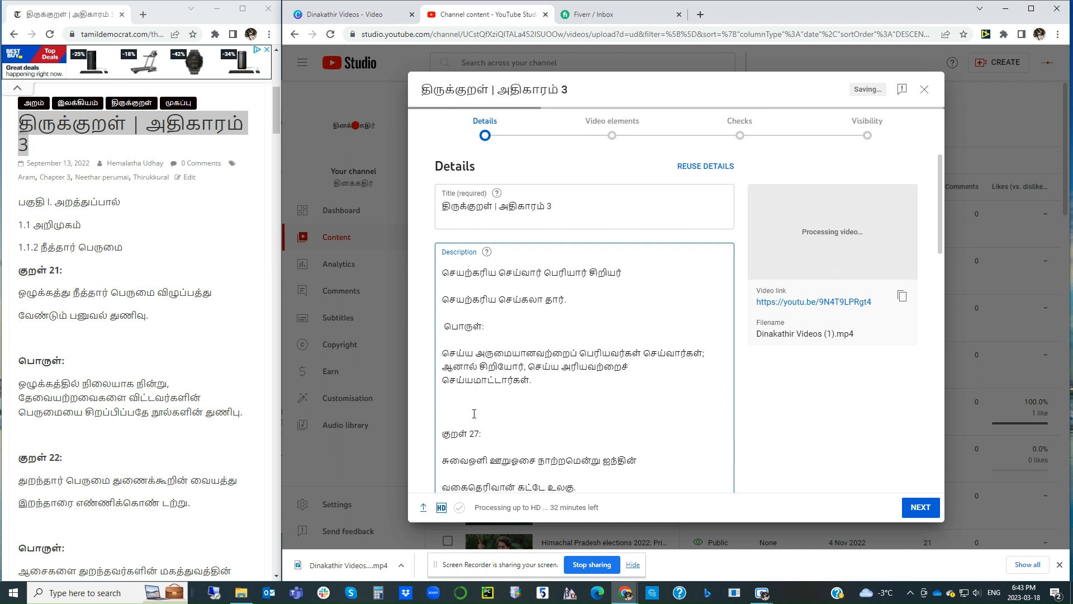
pyautogui.click(482, 408)
pyautogui.press('BackSpace')
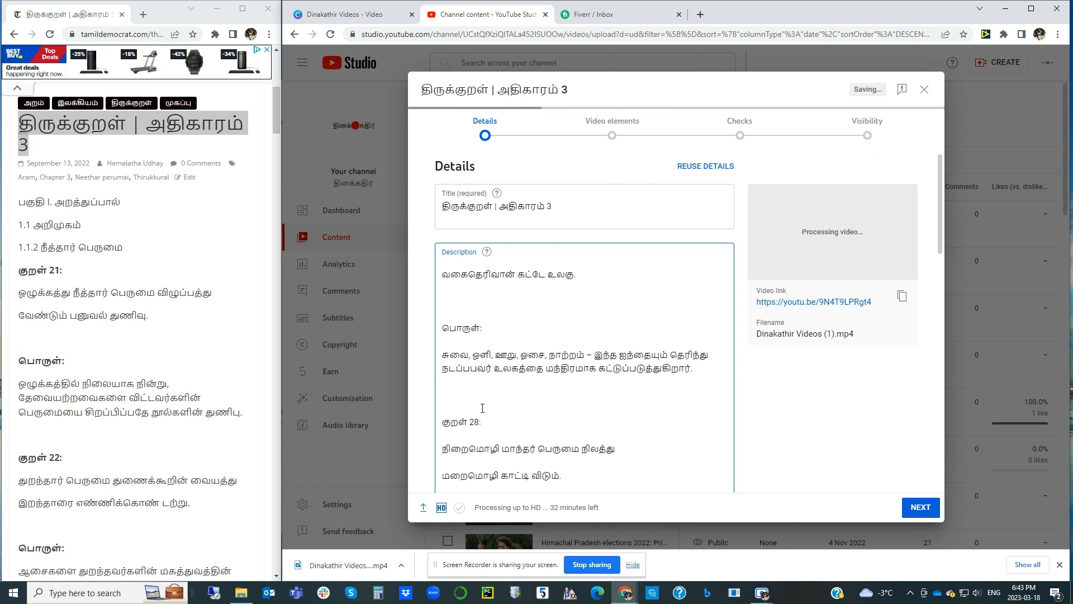
# Delete the surplus blank lines in the description's குறள் 27 and குறள் 28 sections, up to the குறள் 29 heading.
pyautogui.scroll(-3, 482, 407)
pyautogui.scroll(-1, 478, 311)
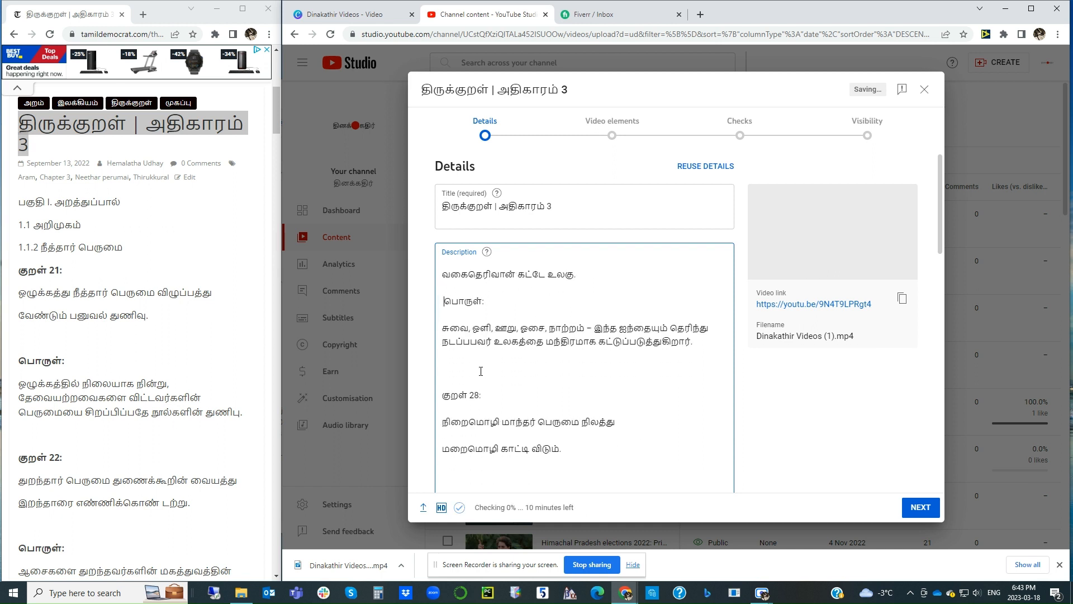
pyautogui.scroll(-3, 481, 371)
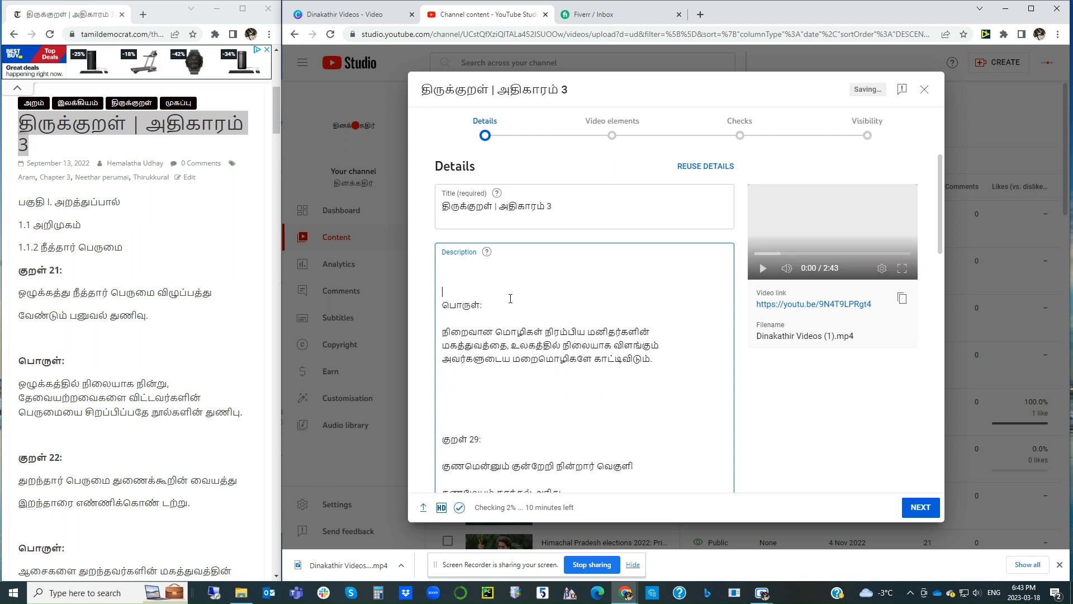
pyautogui.write('மறைமொழி காட்டி விடும்.')
pyautogui.press('Delete')
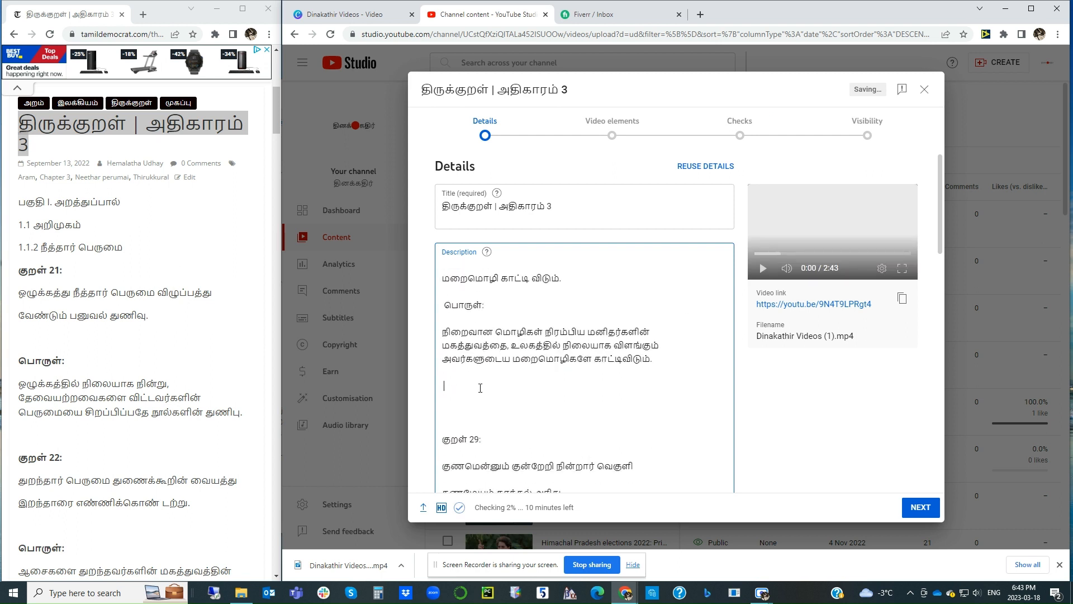
pyautogui.press('Delete')
pyautogui.press('Delete')
pyautogui.press('Delete')
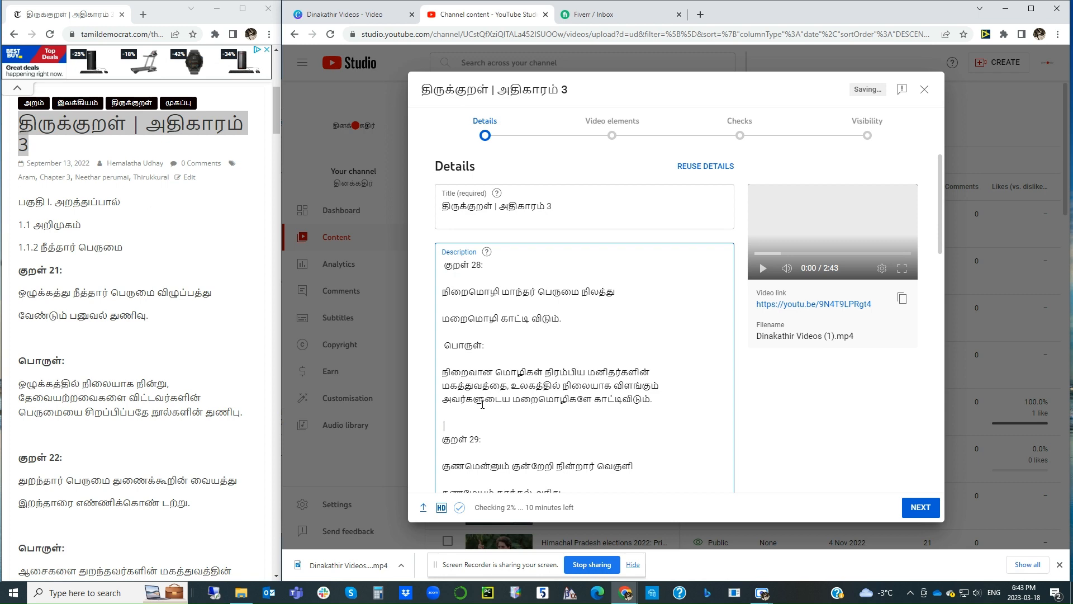
pyautogui.press('Delete')
# Delete the surplus blank lines before and after the பொருள் of குறள் 29 in the description.
pyautogui.scroll(-3, 482, 369)
pyautogui.press('Delete')
pyautogui.press('Delete')
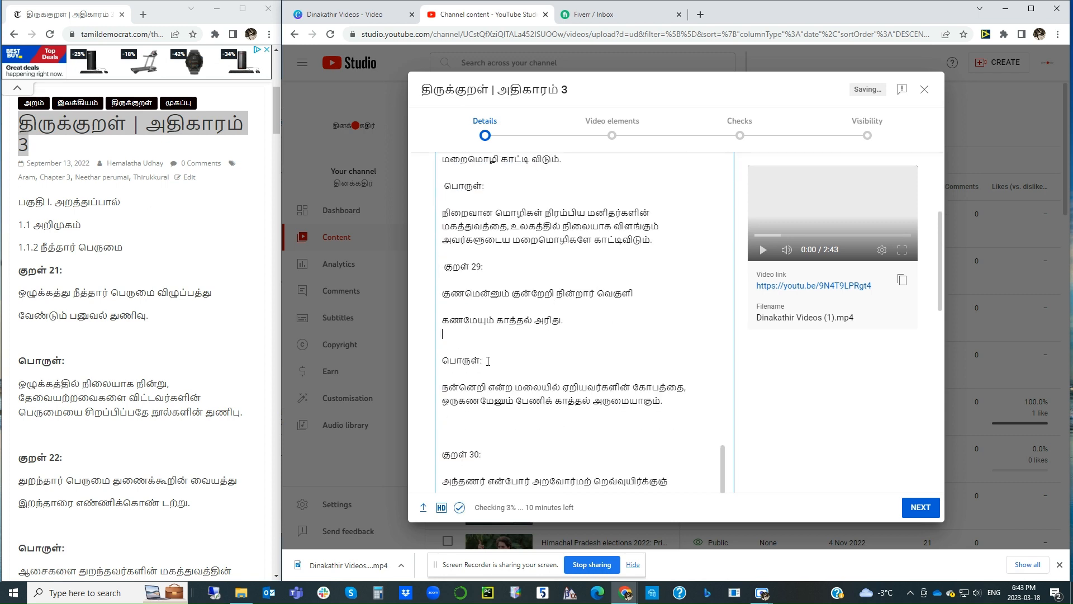
pyautogui.press('Delete')
pyautogui.press('Delete')
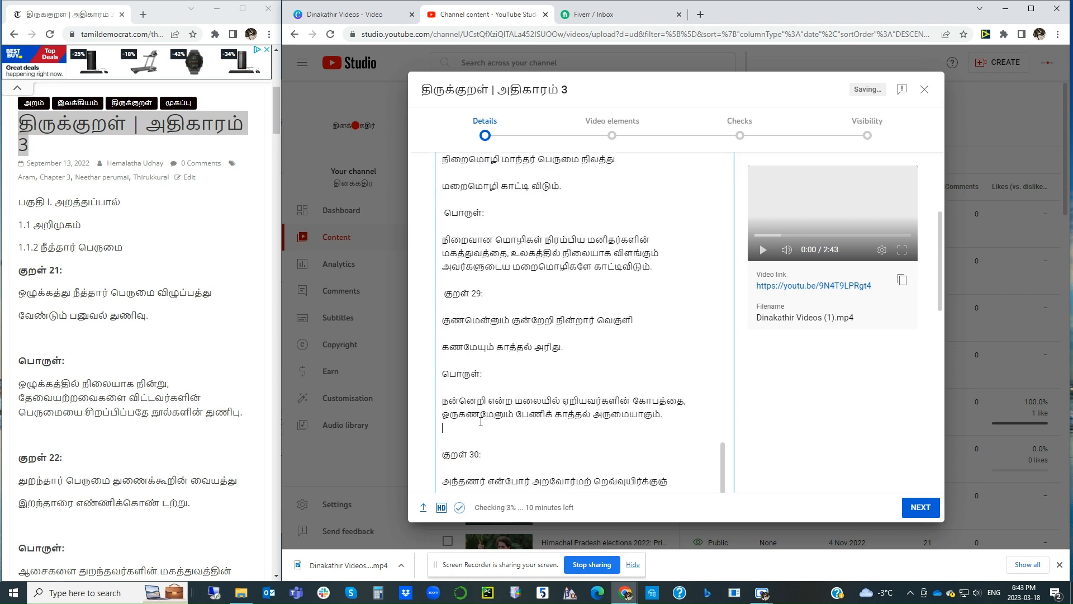
# Delete the surplus blank lines before the பொருள் of குறள் 30 at the end of the description.
pyautogui.scroll(-3, 481, 422)
pyautogui.click(482, 349)
pyautogui.press('Delete')
pyautogui.press('Delete')
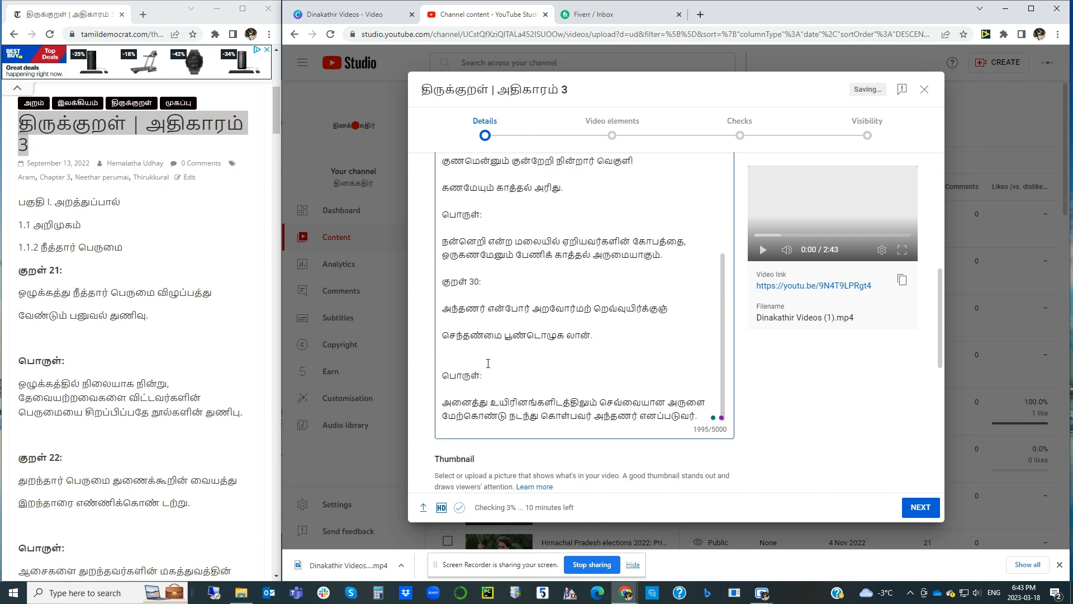
# Set the video's audience to No, it's not 'Made for Kids'.
pyautogui.scroll(-3, 490, 386)
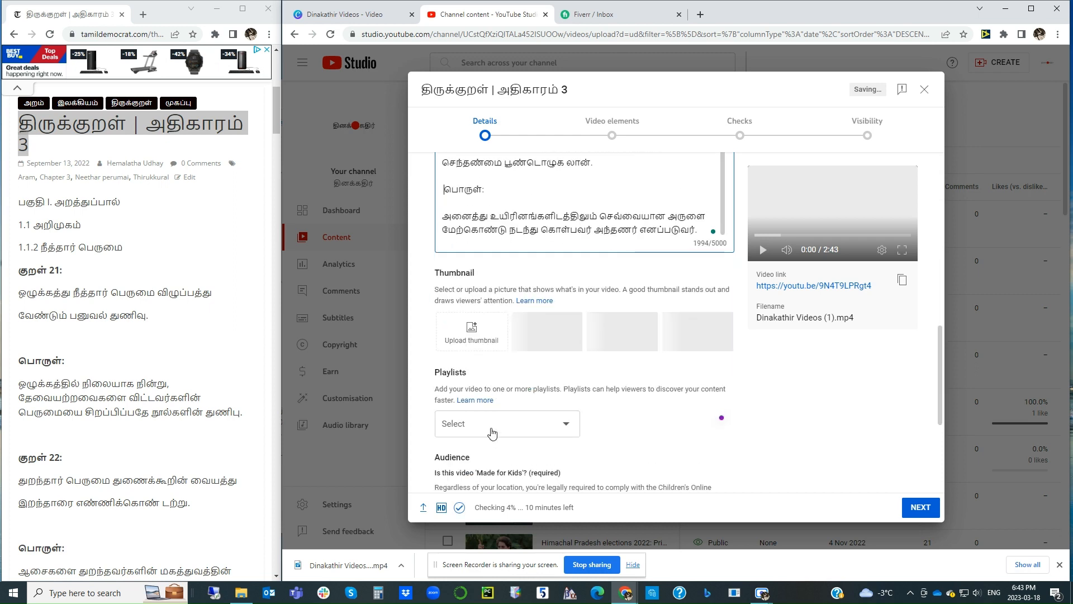
pyautogui.scroll(-3, 608, 424)
pyautogui.click(531, 414)
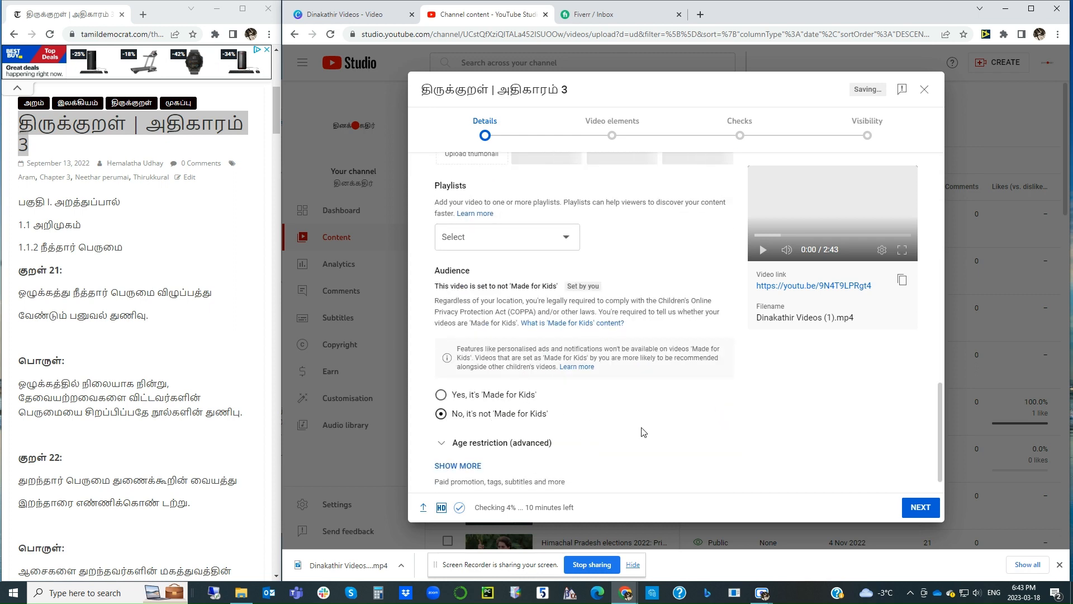
pyautogui.scroll(3, 652, 342)
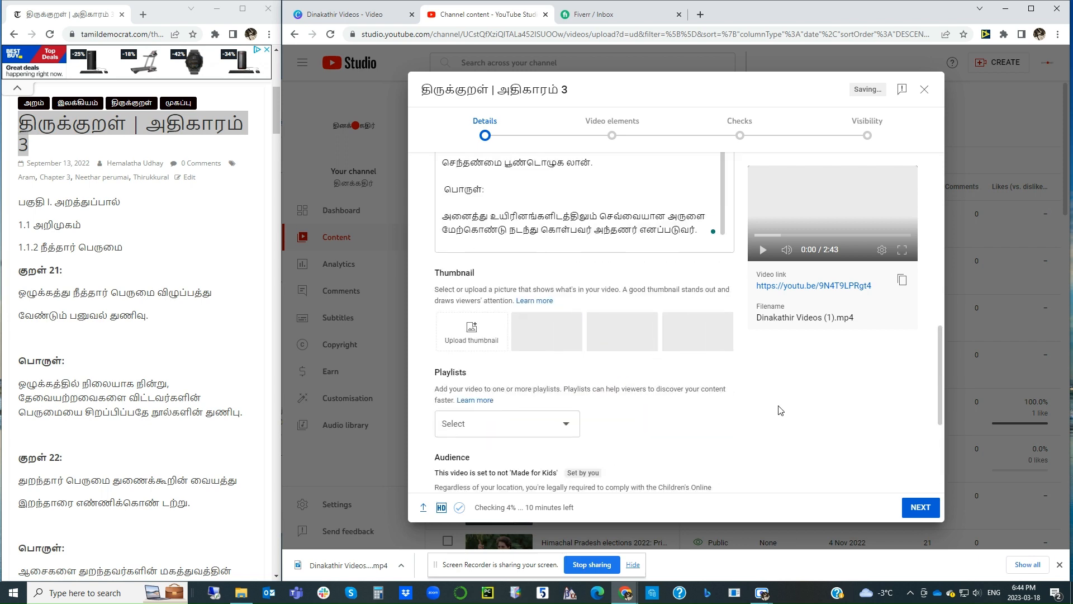
# Skip the video elements and checks stages, and publish the video with Public visibility.
pyautogui.click(921, 509)
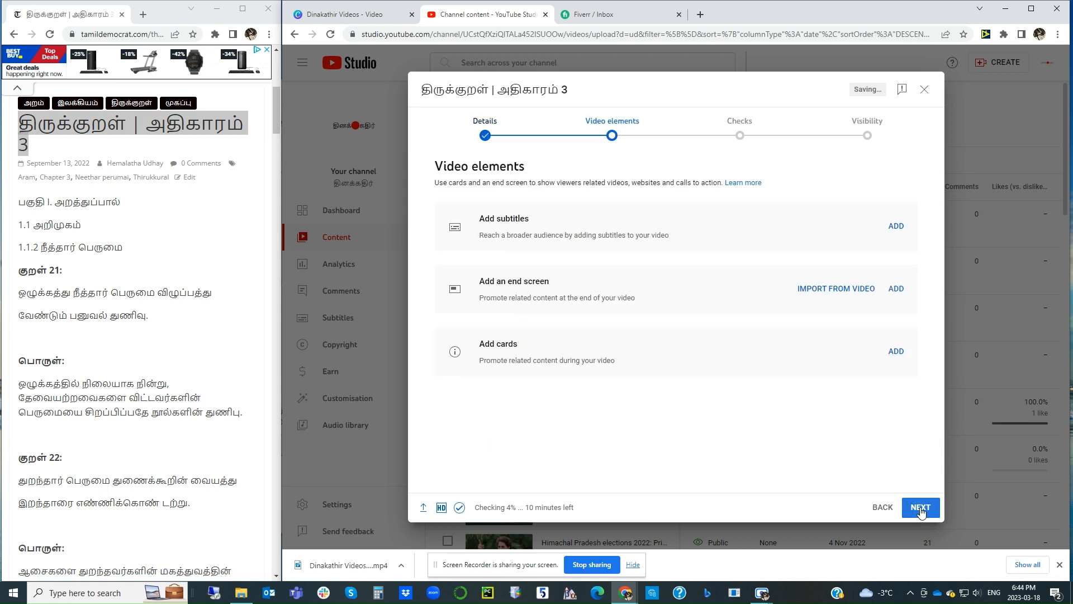
pyautogui.click(920, 508)
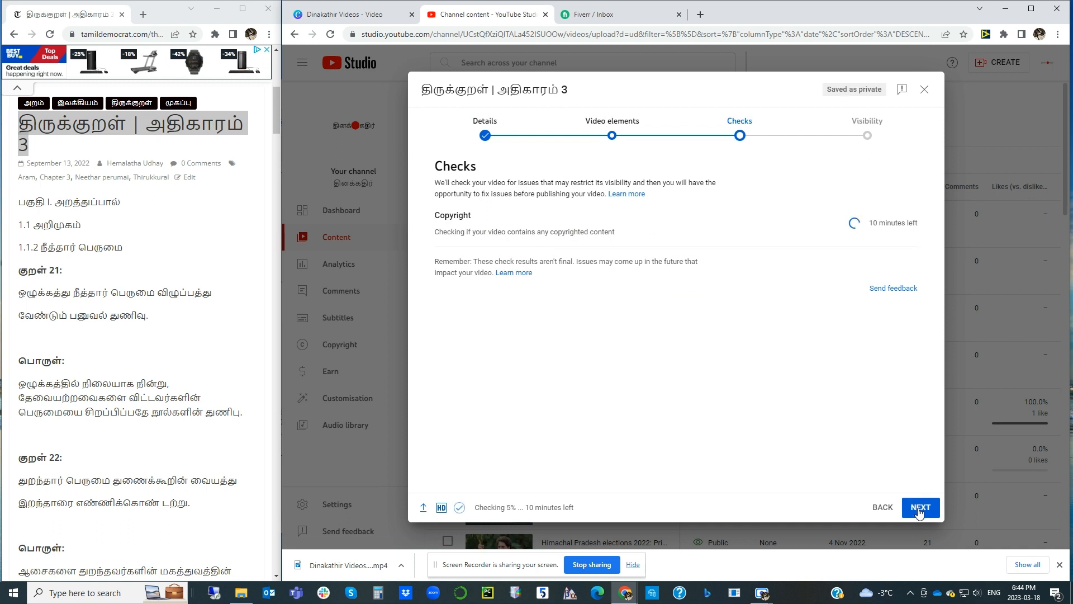
pyautogui.click(920, 508)
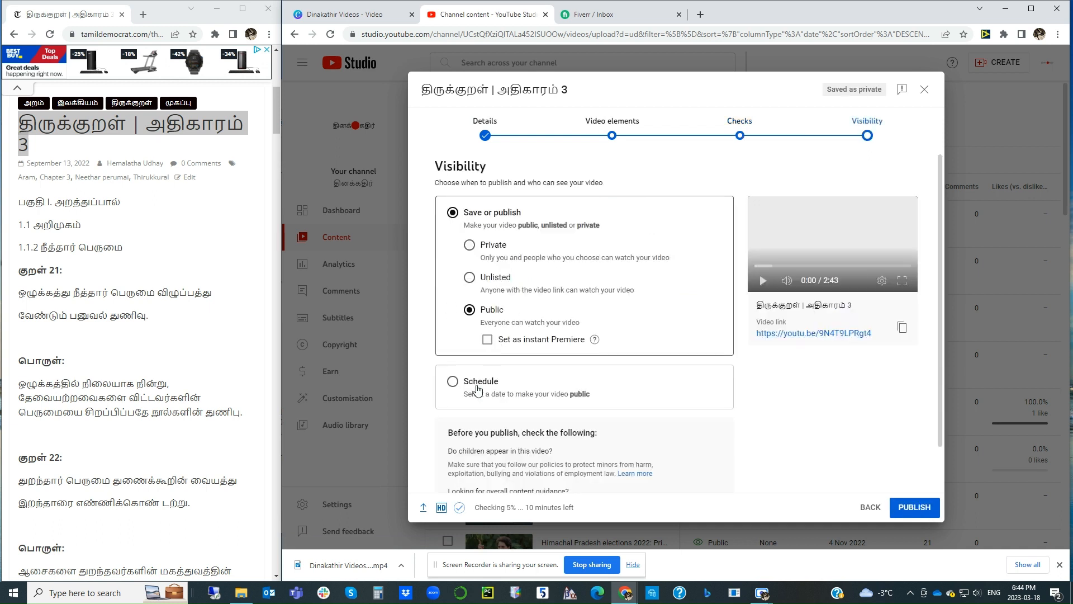
pyautogui.click(919, 509)
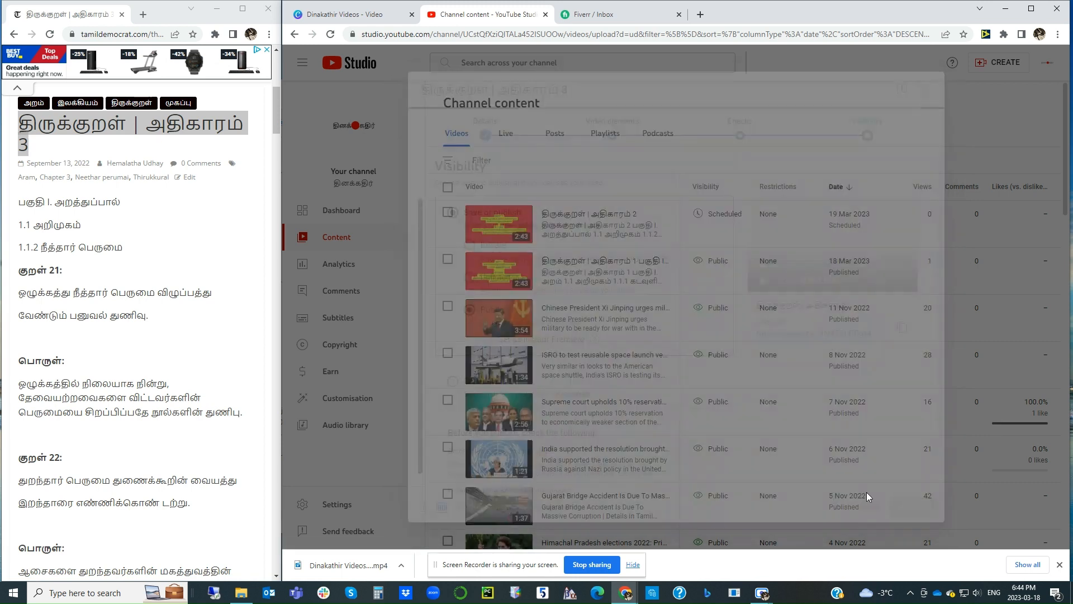
pyautogui.moveTo(551, 190); pyautogui.dragTo(699, 207)
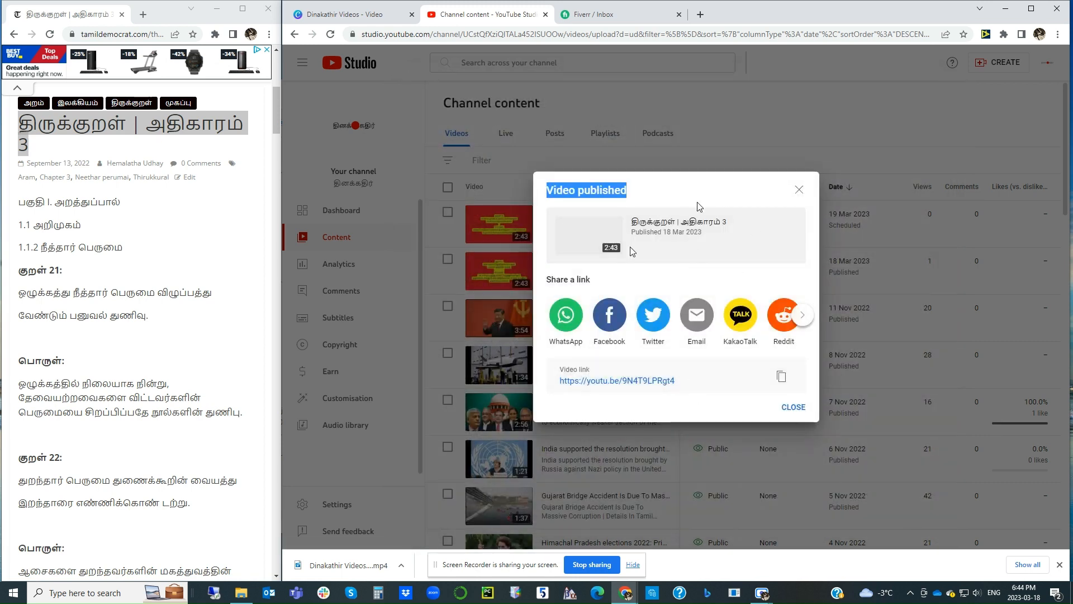